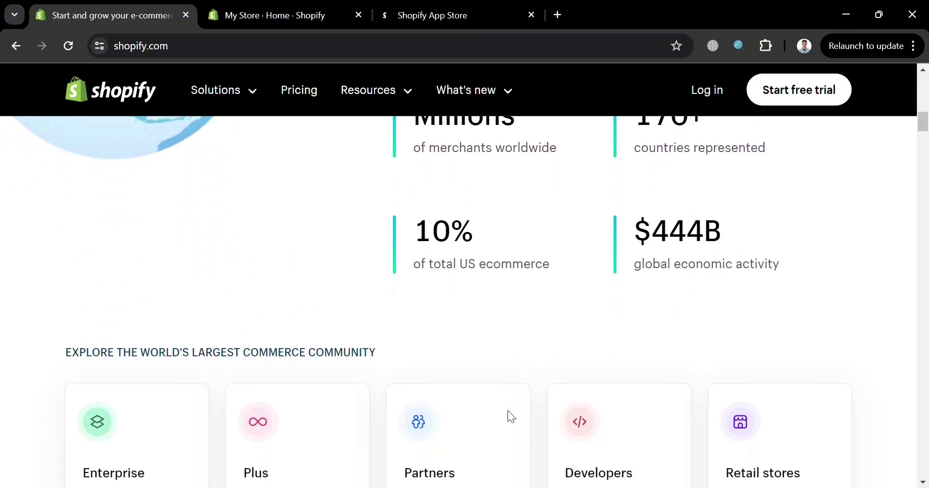
Scroll down and back up through the current page to review its content.
{"action": "scroll", "coordinate": [508, 410], "scroll_direction": "up", "scroll_amount": 10}
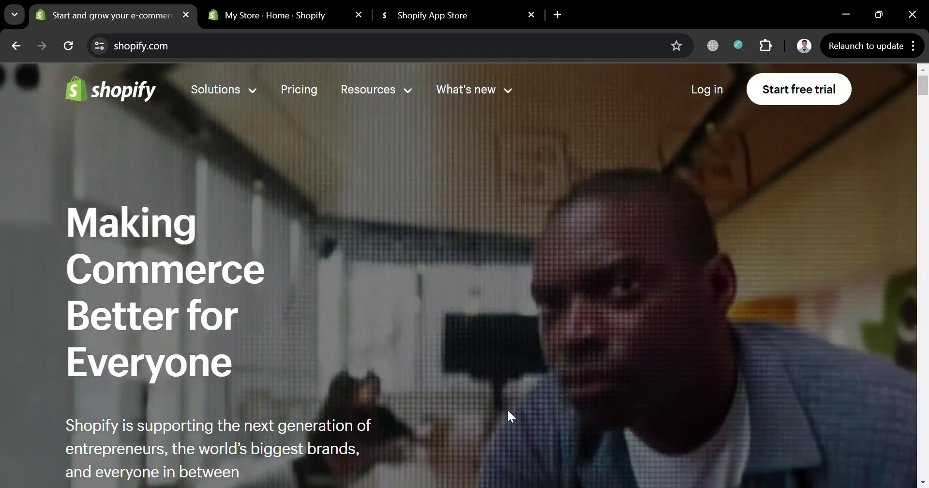
{"action": "scroll", "coordinate": [509, 416], "scroll_direction": "down", "scroll_amount": 2}
{"action": "scroll", "coordinate": [511, 416], "scroll_direction": "down", "scroll_amount": 15}
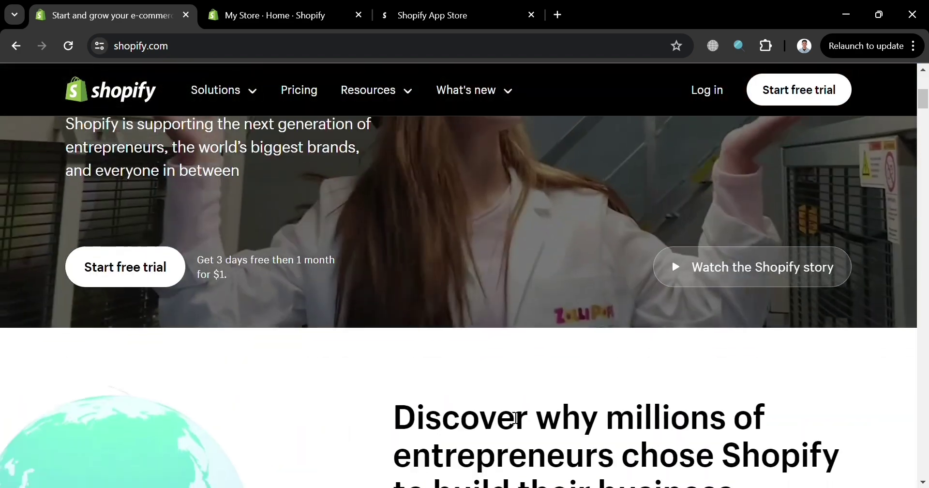
{"action": "scroll", "coordinate": [508, 411], "scroll_direction": "down", "scroll_amount": 17}
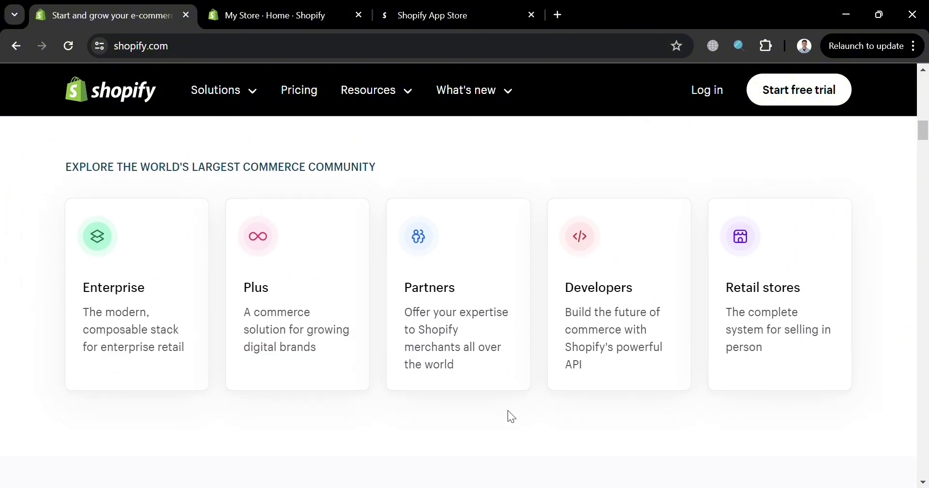
{"action": "scroll", "coordinate": [507, 410], "scroll_direction": "down", "scroll_amount": 19}
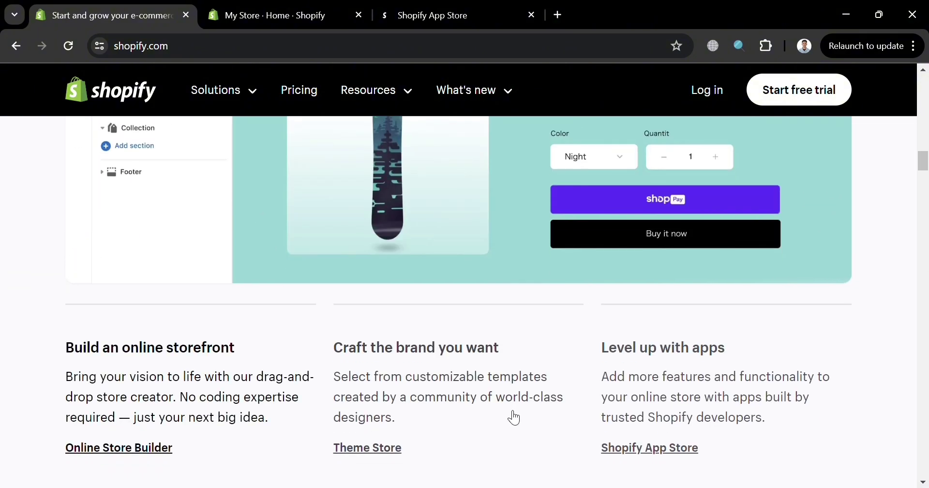
{"action": "scroll", "coordinate": [507, 410], "scroll_direction": "down", "scroll_amount": 17}
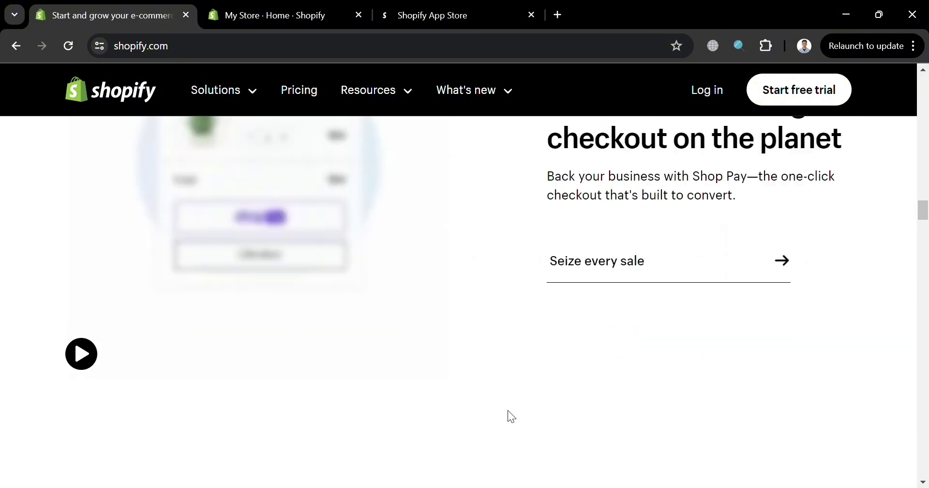
{"action": "scroll", "coordinate": [507, 410], "scroll_direction": "down", "scroll_amount": 20}
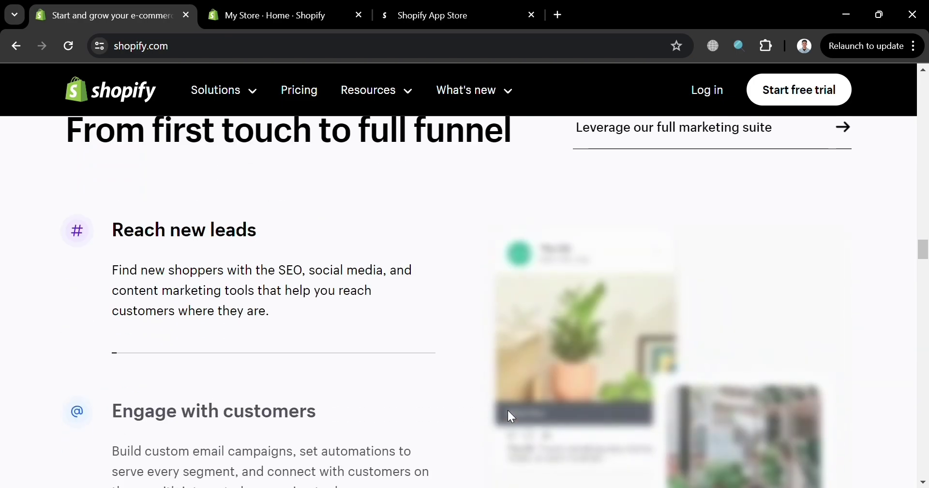
{"action": "scroll", "coordinate": [514, 417], "scroll_direction": "down", "scroll_amount": 16}
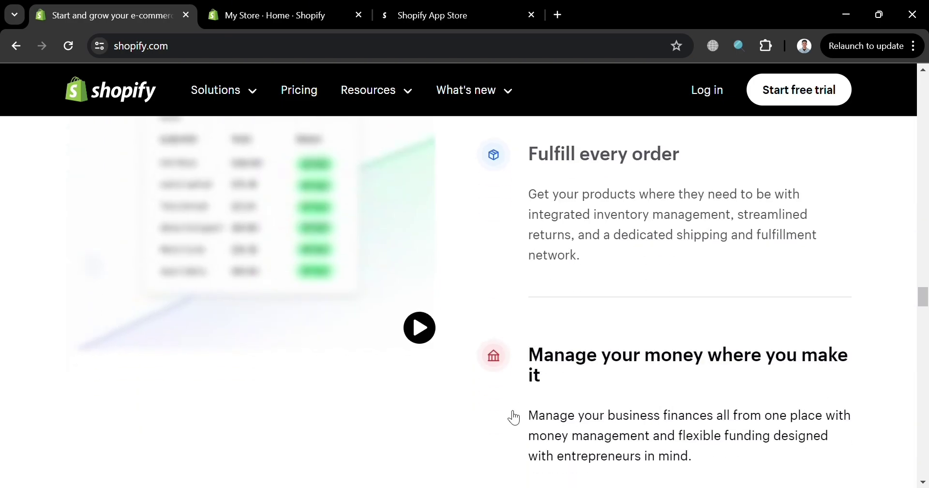
{"action": "scroll", "coordinate": [511, 416], "scroll_direction": "down", "scroll_amount": 20}
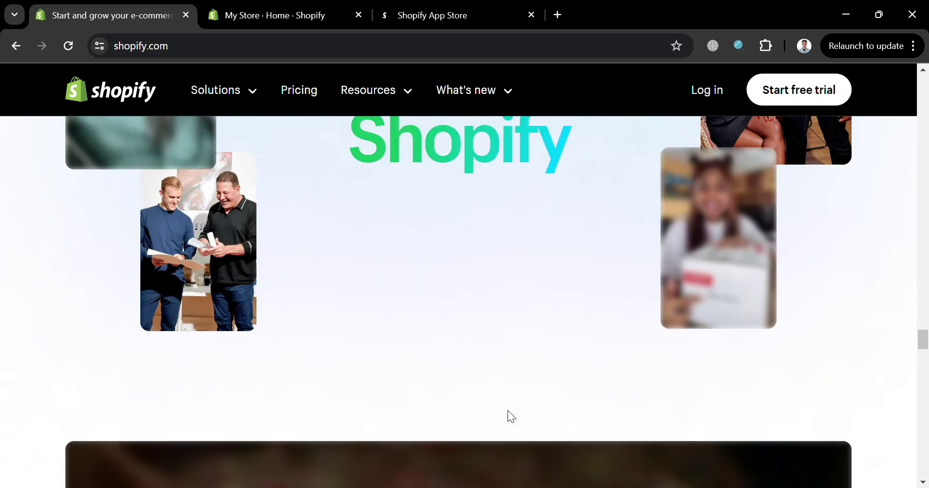
{"action": "scroll", "coordinate": [508, 411], "scroll_direction": "down", "scroll_amount": 20}
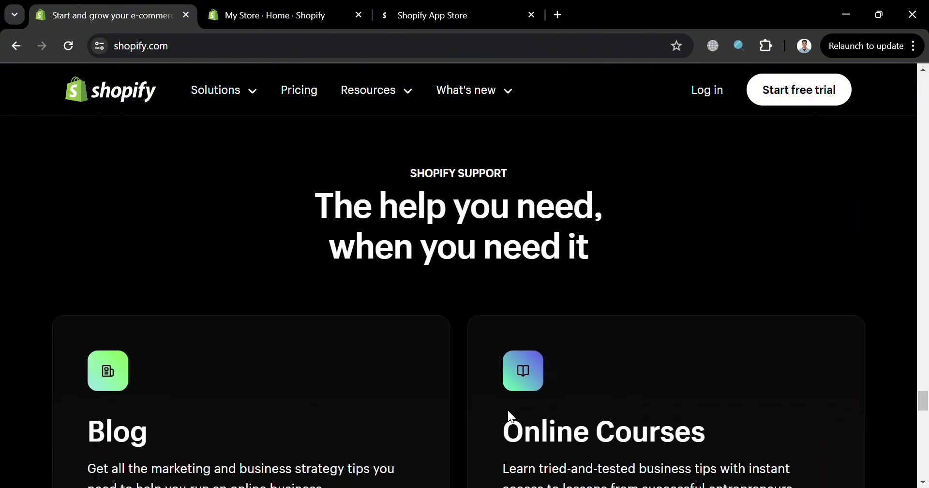
{"action": "scroll", "coordinate": [508, 412], "scroll_direction": "up", "scroll_amount": 15}
{"action": "scroll", "coordinate": [511, 415], "scroll_direction": "up", "scroll_amount": 20}
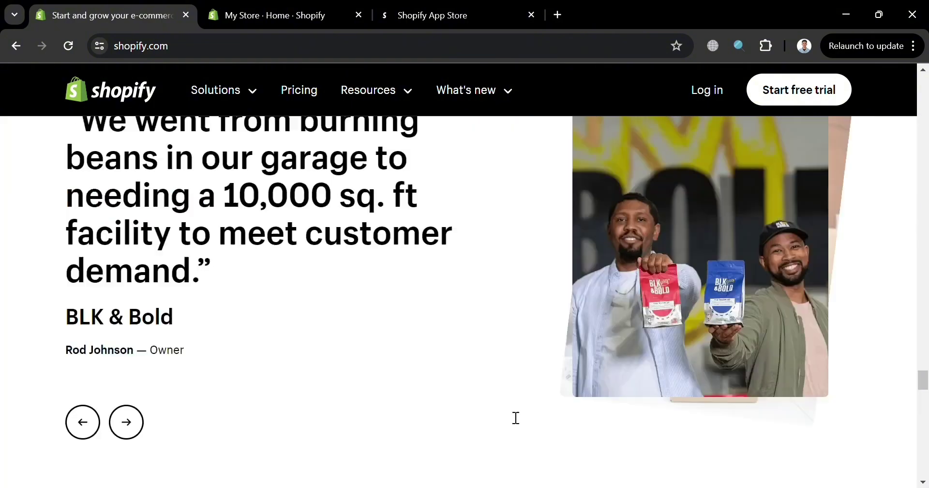
{"action": "scroll", "coordinate": [508, 411], "scroll_direction": "up", "scroll_amount": 15}
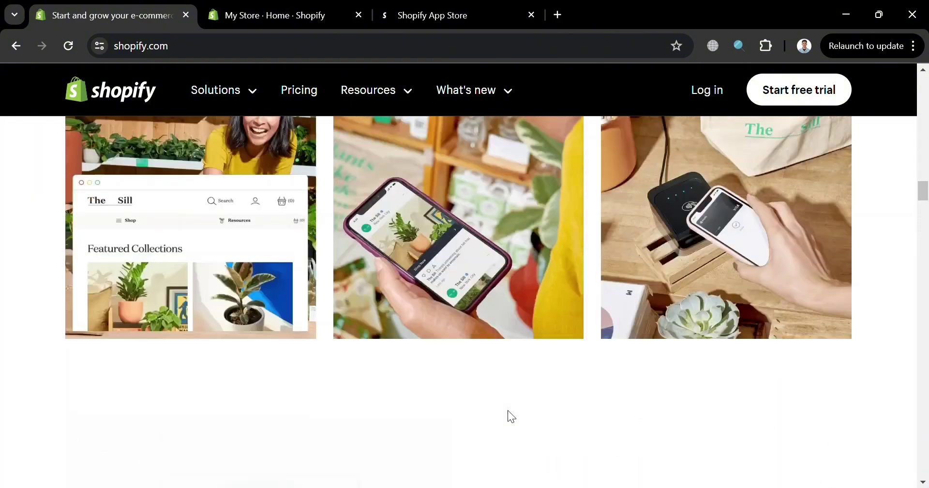
{"action": "scroll", "coordinate": [508, 415], "scroll_direction": "up", "scroll_amount": 20}
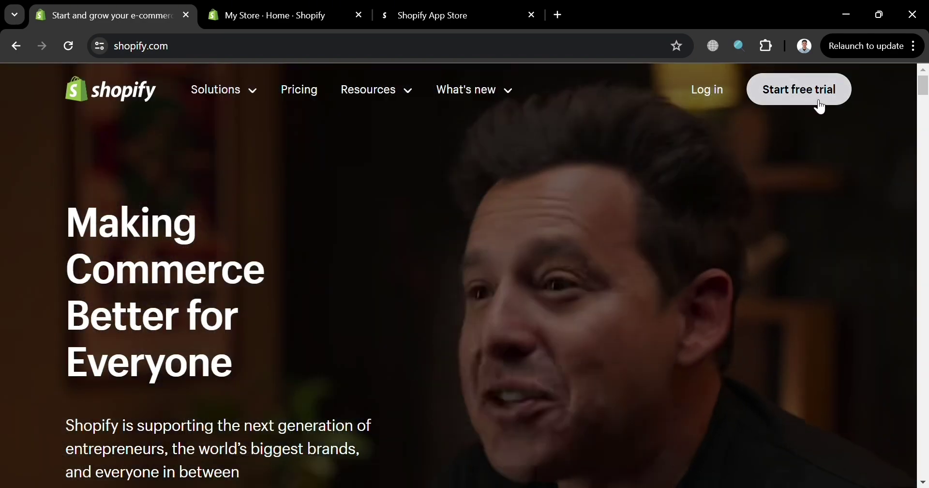
Switch to the My Store admin home and browse the Picked for you recommended apps.
{"action": "left_click", "coordinate": [288, 6]}
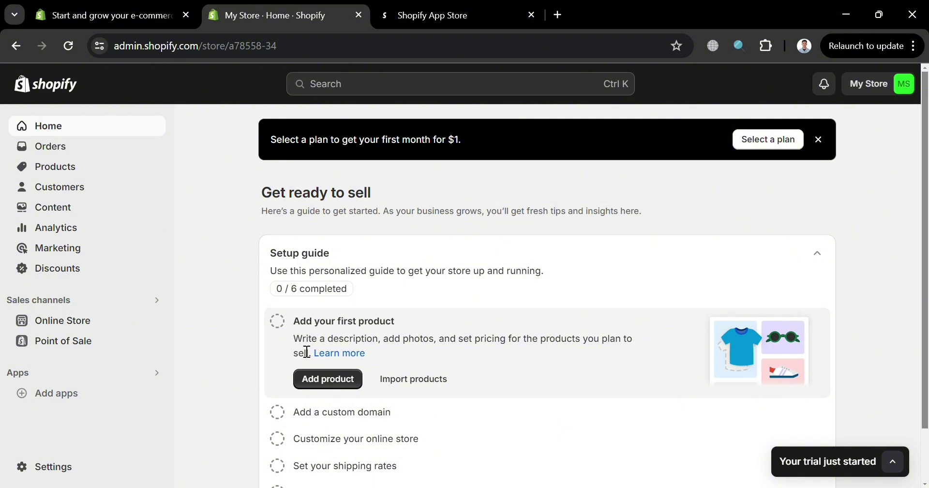
{"action": "left_click", "coordinate": [116, 401]}
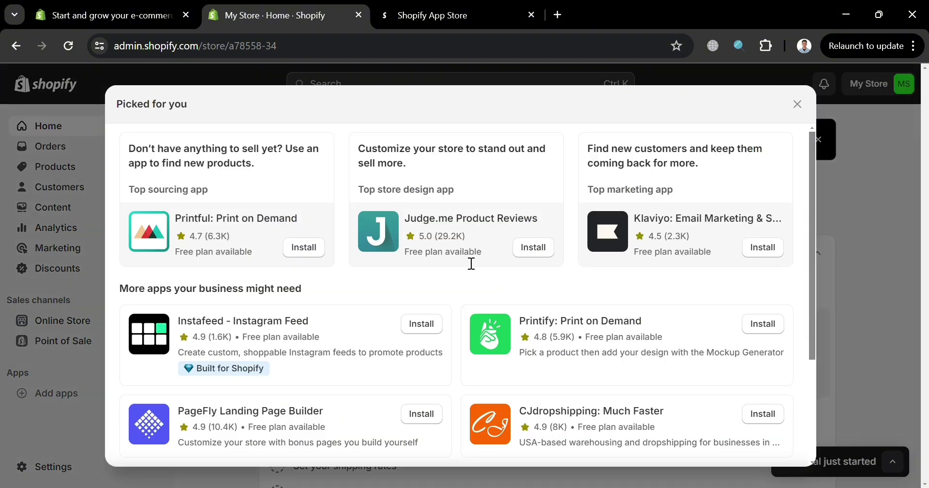
{"action": "scroll", "coordinate": [472, 263], "scroll_direction": "down", "scroll_amount": 3}
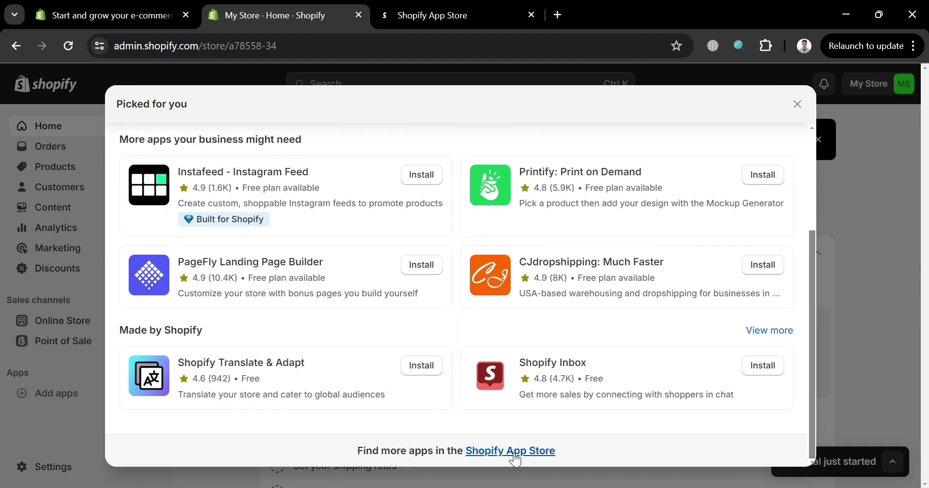
Switch to the full Shopify App Store tab.
{"action": "left_click", "coordinate": [452, 8]}
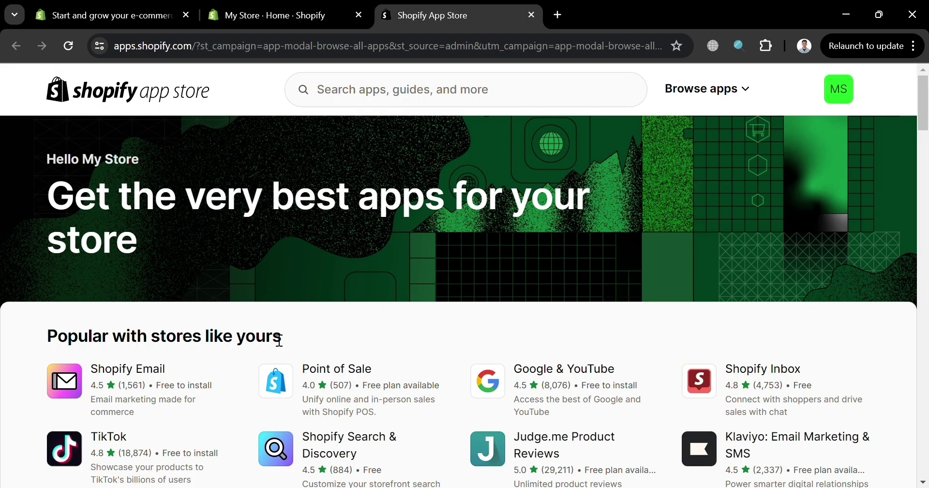
{"action": "scroll", "coordinate": [380, 441], "scroll_direction": "down", "scroll_amount": 5}
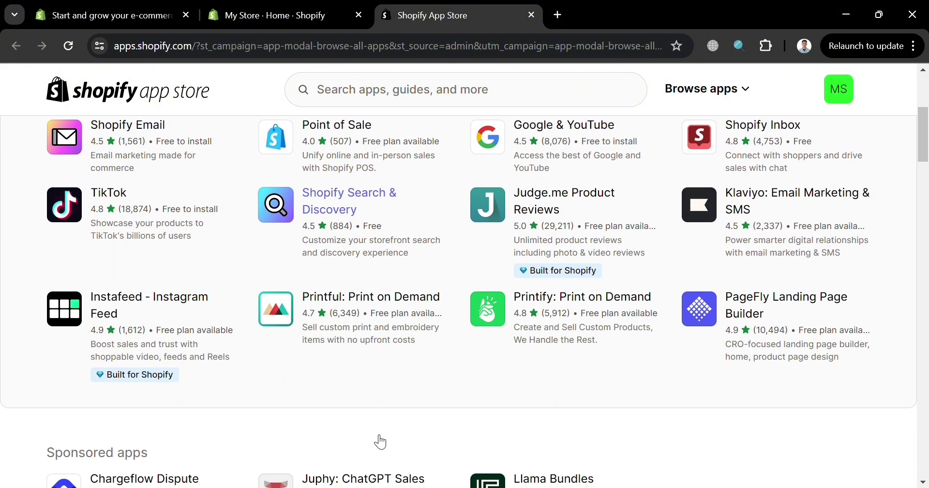
{"action": "scroll", "coordinate": [380, 441], "scroll_direction": "up", "scroll_amount": 5}
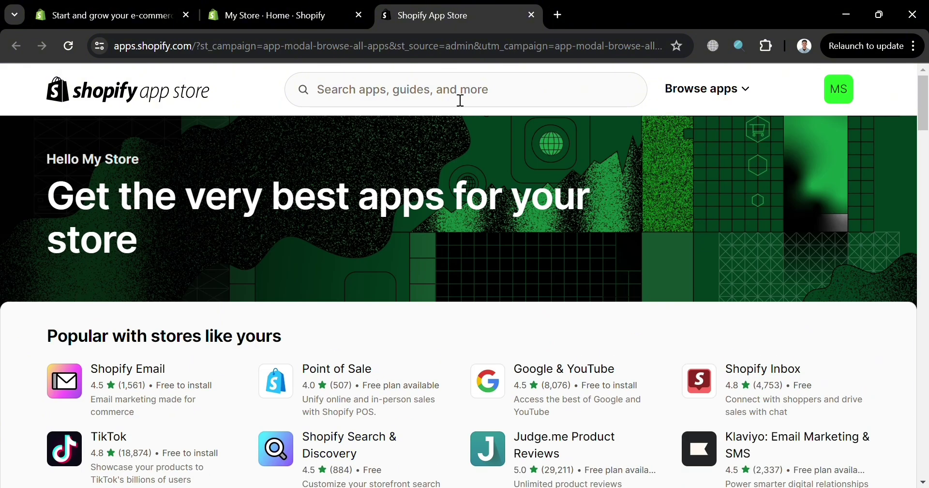
Search the App Store for 'zopi' and open the Zopi - AliExpress Dropshipping listing.
{"action": "left_click", "coordinate": [461, 100]}
{"action": "type", "text": "zopi"}
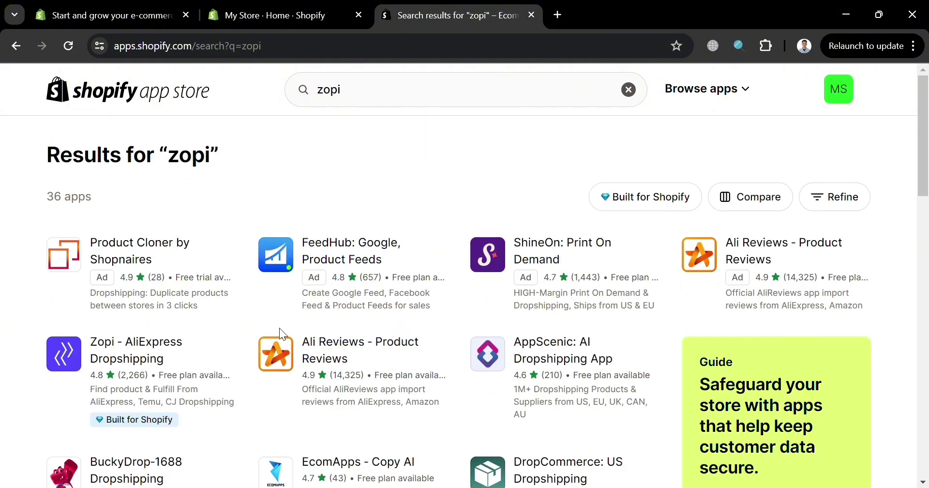
{"action": "scroll", "coordinate": [550, 408], "scroll_direction": "down", "scroll_amount": 1}
{"action": "scroll", "coordinate": [123, 315], "scroll_direction": "up", "scroll_amount": 1}
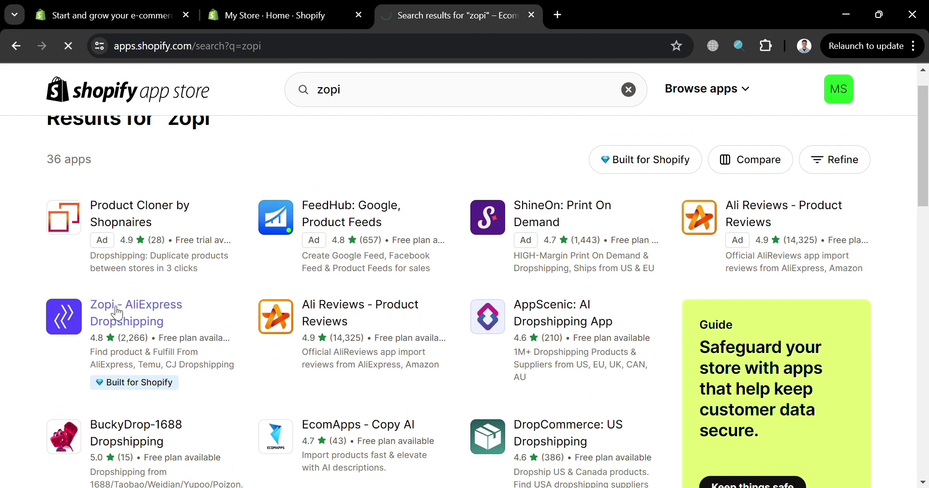
{"action": "left_click", "coordinate": [111, 307]}
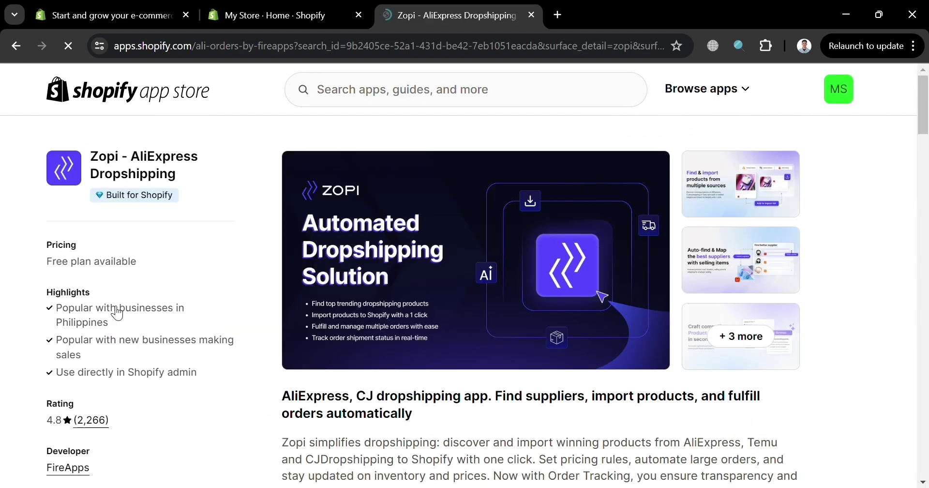
Review the Zopi listing's features, details and Free to Advanced ($49.90/month) pricing plans.
{"action": "scroll", "coordinate": [194, 354], "scroll_direction": "down", "scroll_amount": 10}
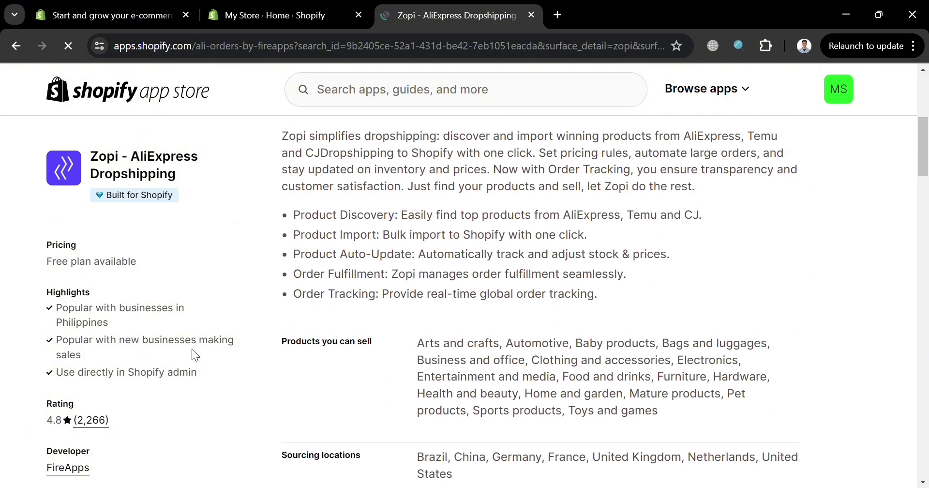
{"action": "scroll", "coordinate": [468, 217], "scroll_direction": "up", "scroll_amount": 3}
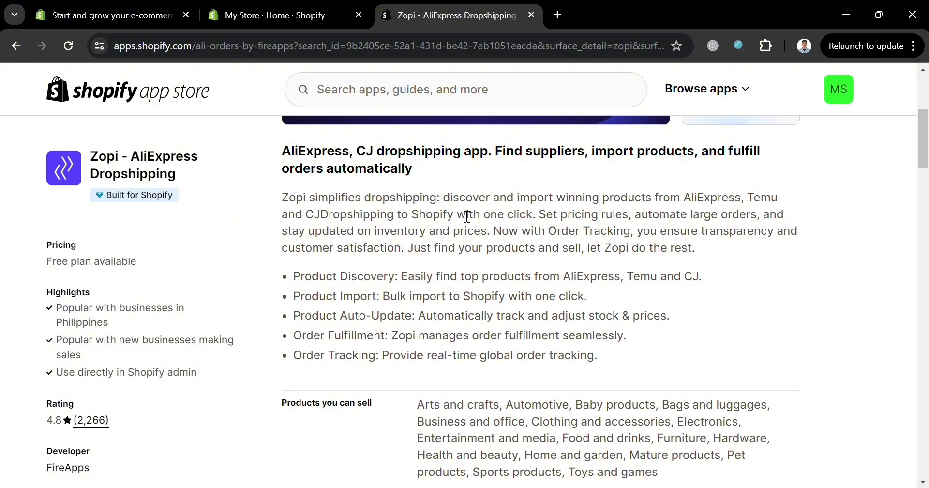
{"action": "scroll", "coordinate": [630, 351], "scroll_direction": "down", "scroll_amount": 12}
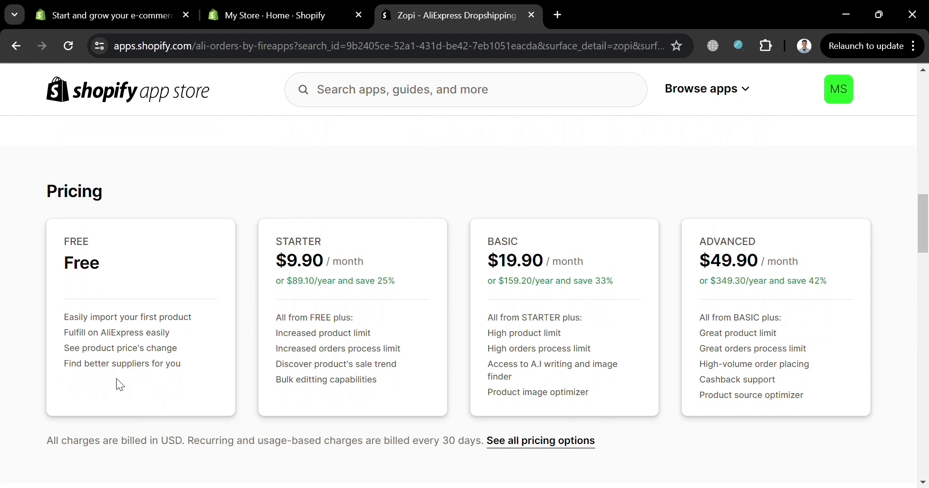
{"action": "scroll", "coordinate": [77, 375], "scroll_direction": "up", "scroll_amount": 3}
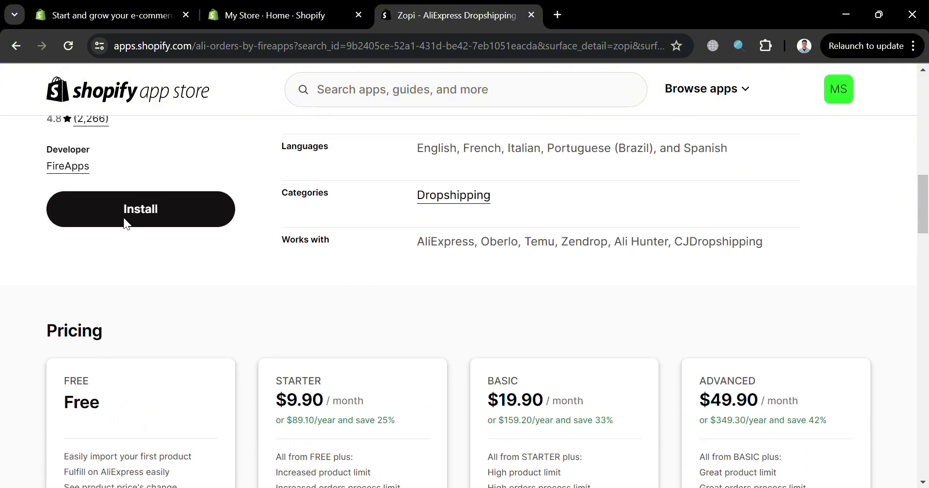
Install the Zopi app on the store, approving its requested access.
{"action": "left_click", "coordinate": [124, 214]}
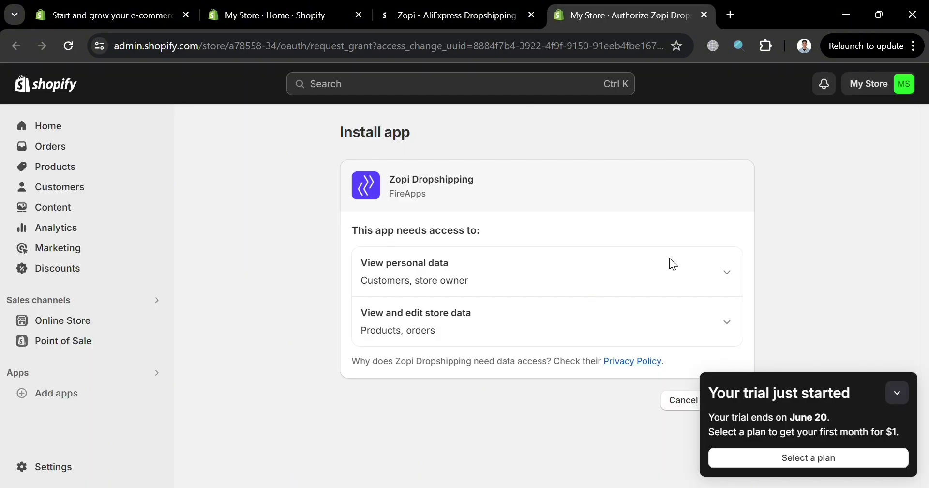
{"action": "left_click", "coordinate": [897, 393]}
{"action": "left_click", "coordinate": [750, 406]}
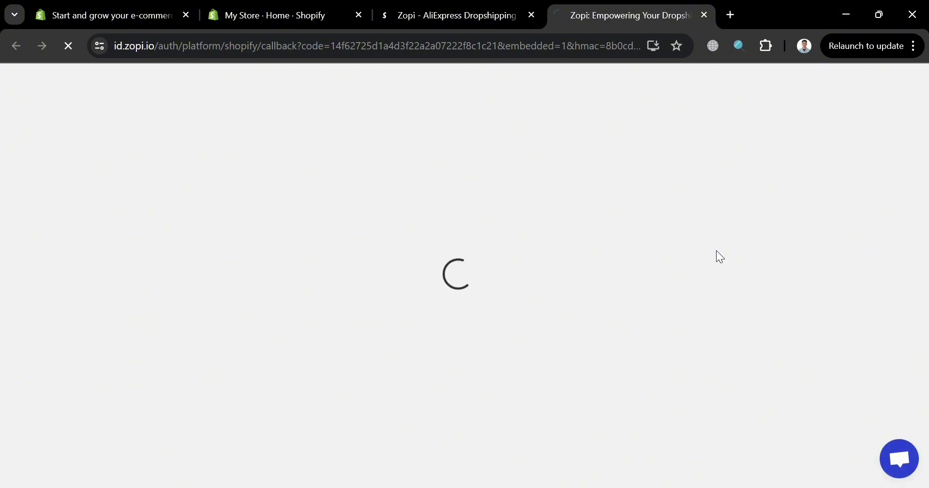
Choose the Free plan for Zopi Dropshipping from its plans page.
{"action": "scroll", "coordinate": [507, 401], "scroll_direction": "down", "scroll_amount": 1}
{"action": "scroll", "coordinate": [507, 406], "scroll_direction": "down", "scroll_amount": 4}
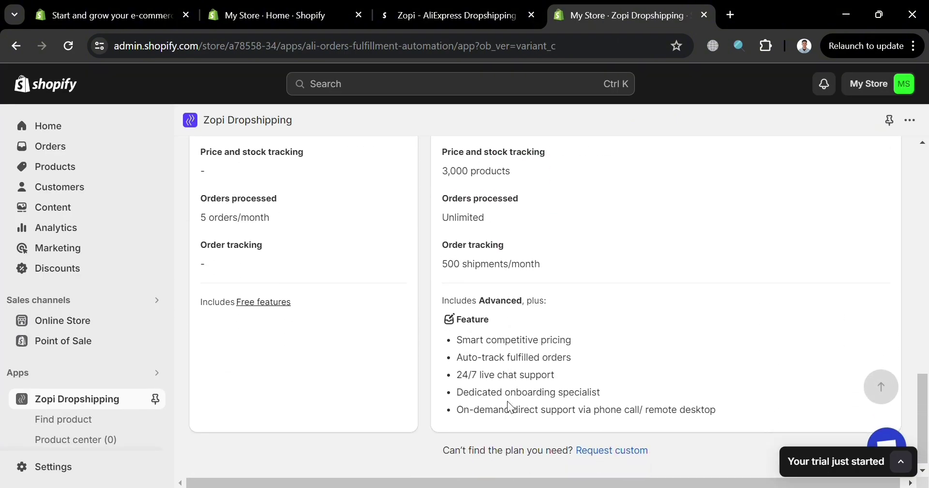
{"action": "scroll", "coordinate": [508, 407], "scroll_direction": "up", "scroll_amount": 15}
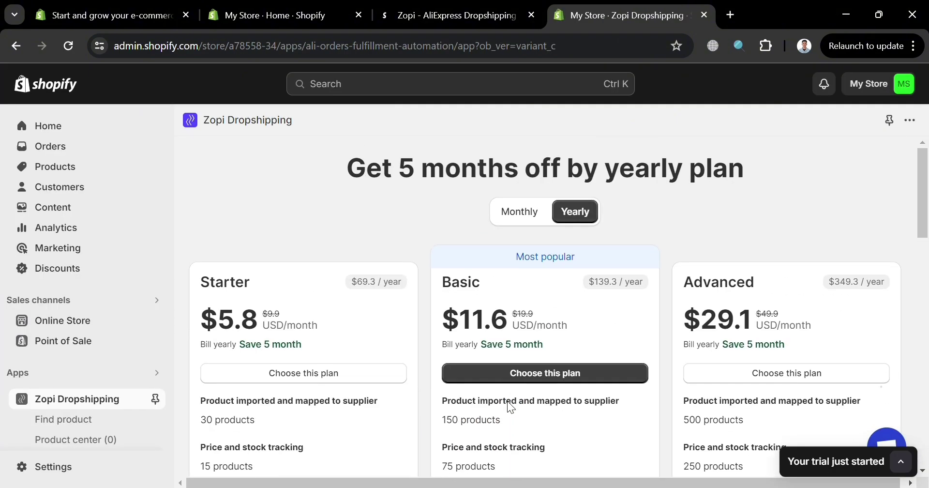
{"action": "scroll", "coordinate": [507, 401], "scroll_direction": "down", "scroll_amount": 5}
{"action": "left_click", "coordinate": [39, 419]}
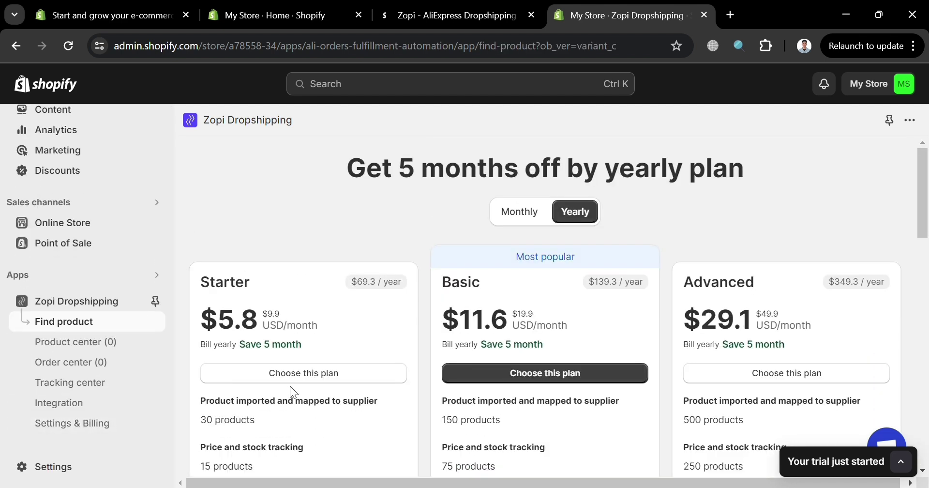
{"action": "scroll", "coordinate": [293, 391], "scroll_direction": "down", "scroll_amount": 10}
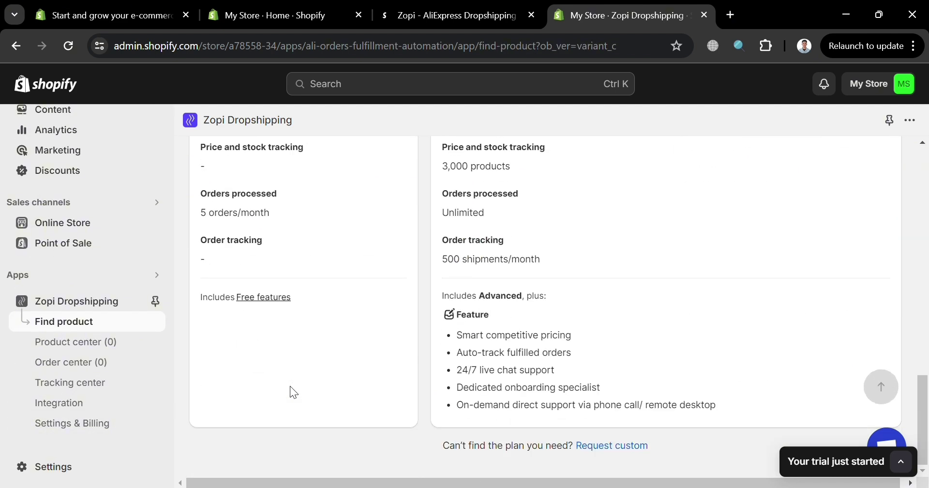
{"action": "scroll", "coordinate": [294, 392], "scroll_direction": "up", "scroll_amount": 2}
{"action": "scroll", "coordinate": [351, 326], "scroll_direction": "up", "scroll_amount": 3}
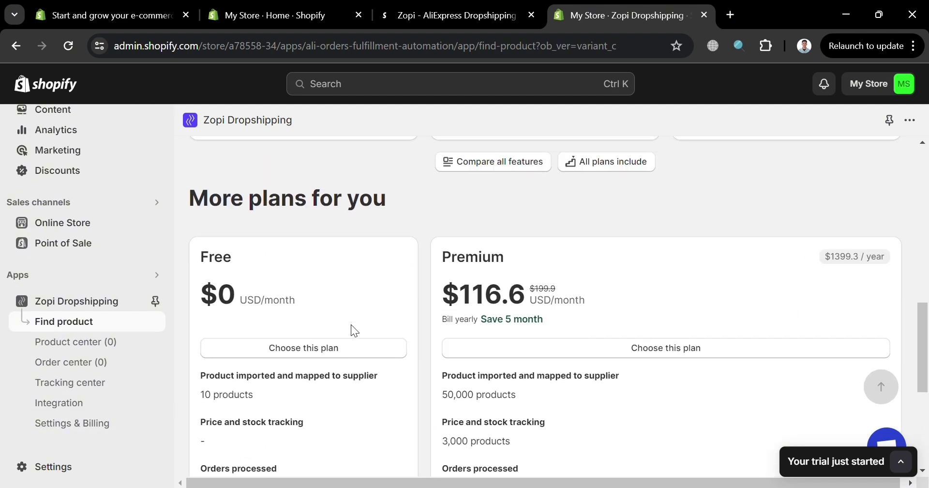
{"action": "left_click", "coordinate": [349, 351]}
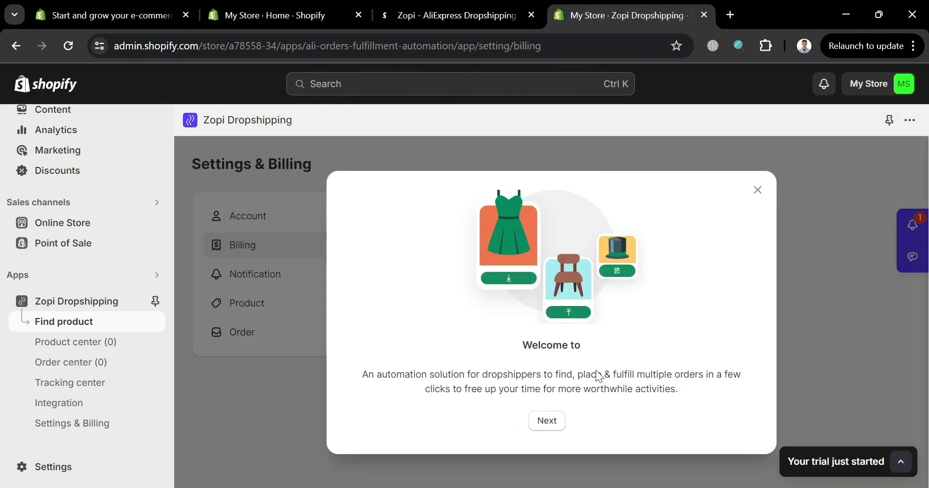
Advance the welcome tour three steps to 'Fulfill 100 orders' and select its text.
{"action": "left_click", "coordinate": [557, 425]}
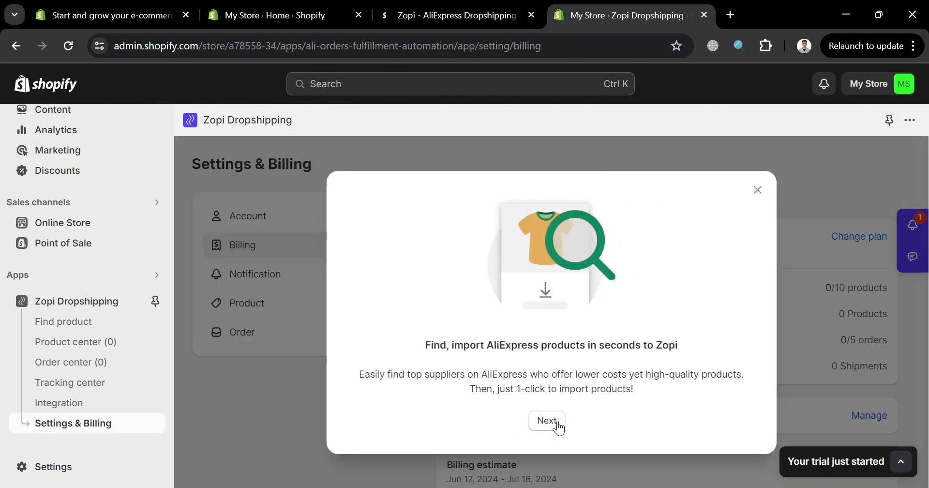
{"action": "left_click", "coordinate": [548, 421]}
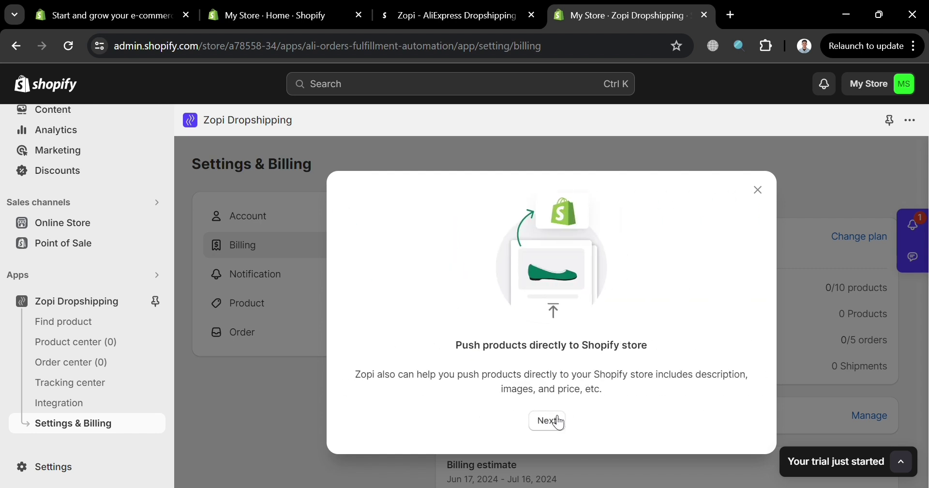
{"action": "left_click", "coordinate": [562, 428]}
{"action": "triple_click", "coordinate": [560, 429]}
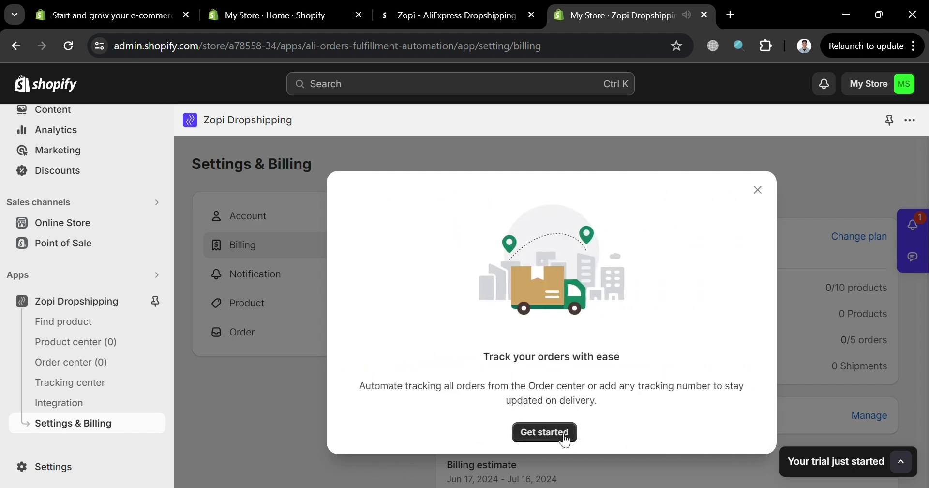
Close the welcome tour with Get started and begin Import product from the Quick start checklist.
{"action": "left_click", "coordinate": [565, 437]}
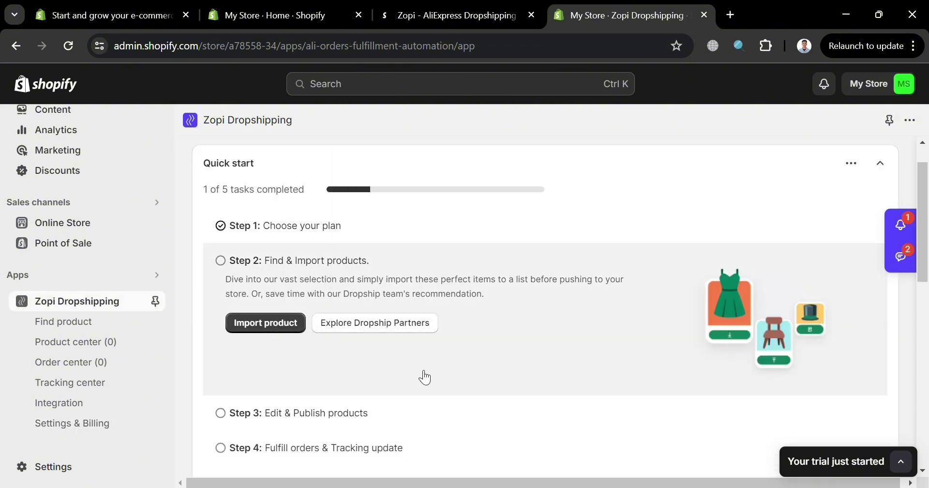
{"action": "left_click", "coordinate": [289, 331]}
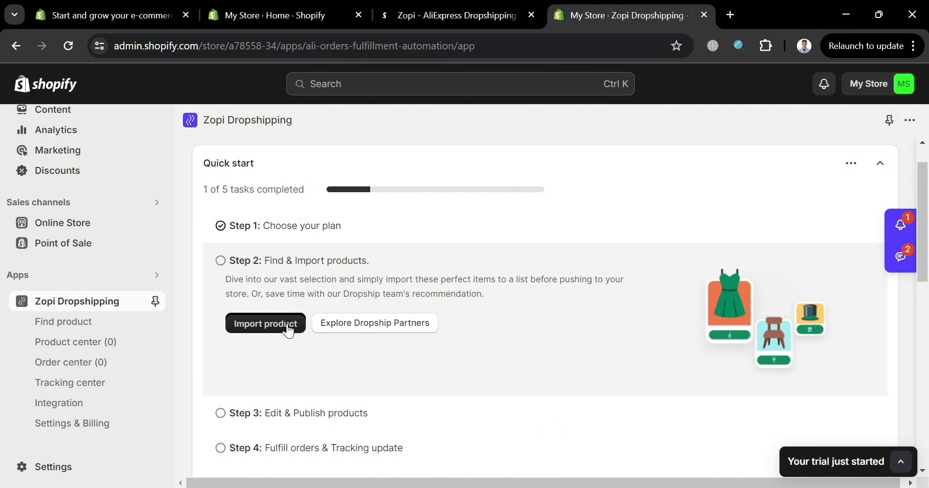
Open Find product, close the Quick start panel, and browse AliExpress products down to the plush pet bed.
{"action": "left_click", "coordinate": [289, 330]}
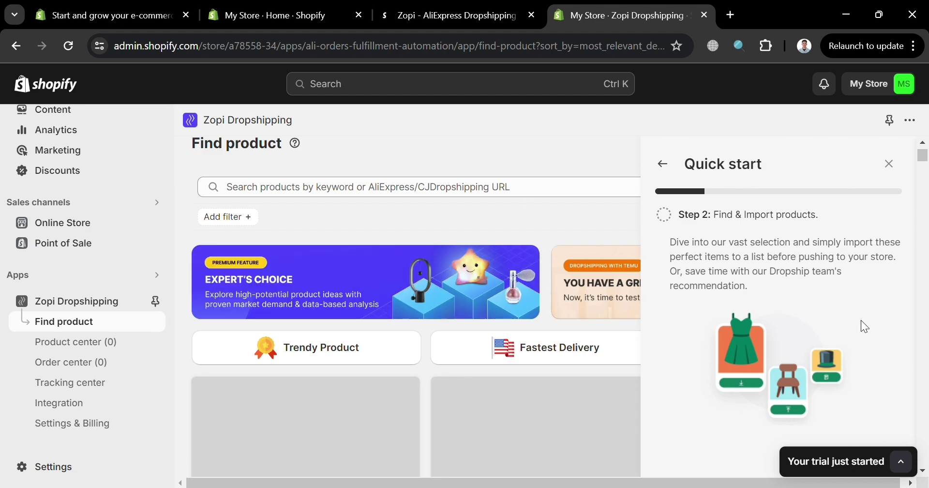
{"action": "left_click", "coordinate": [890, 165]}
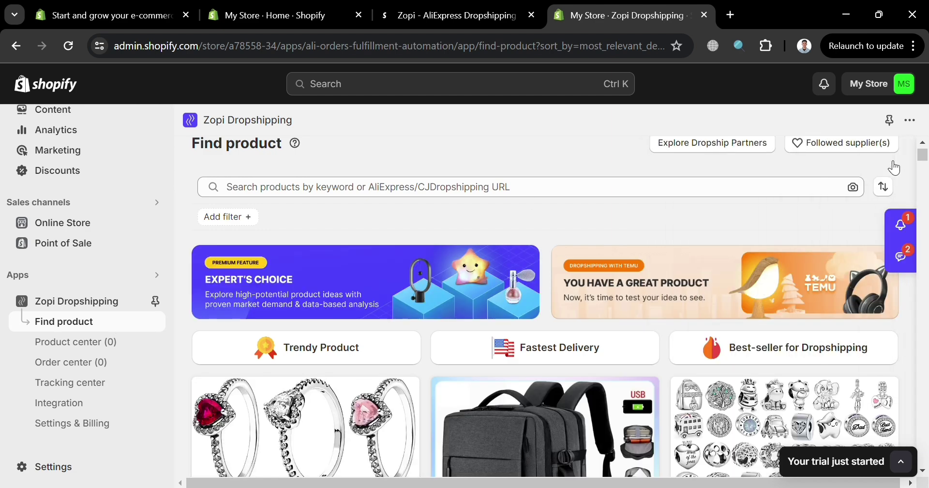
{"action": "scroll", "coordinate": [632, 332], "scroll_direction": "down", "scroll_amount": 4}
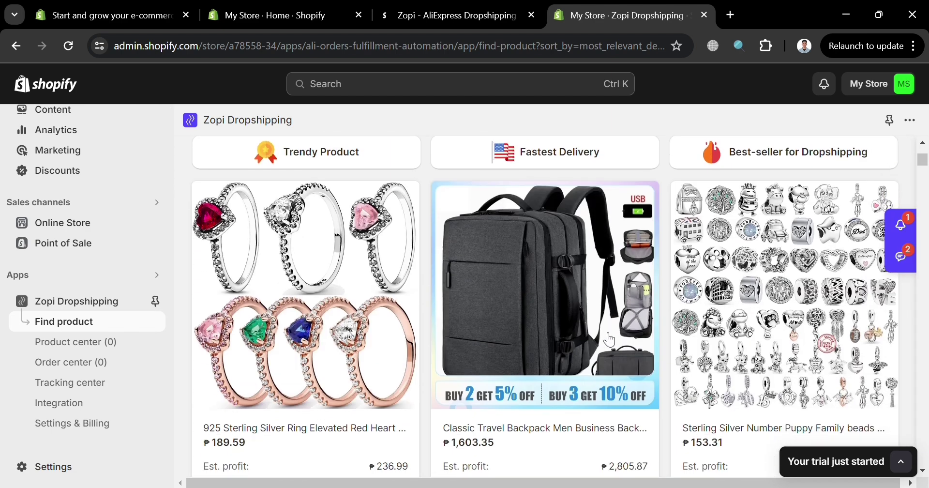
{"action": "scroll", "coordinate": [413, 360], "scroll_direction": "down", "scroll_amount": 3}
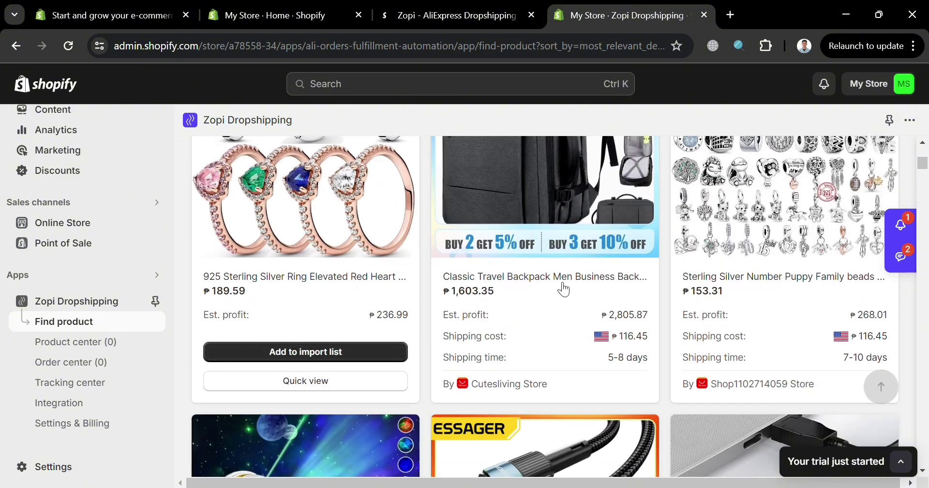
{"action": "scroll", "coordinate": [697, 348], "scroll_direction": "up", "scroll_amount": 3}
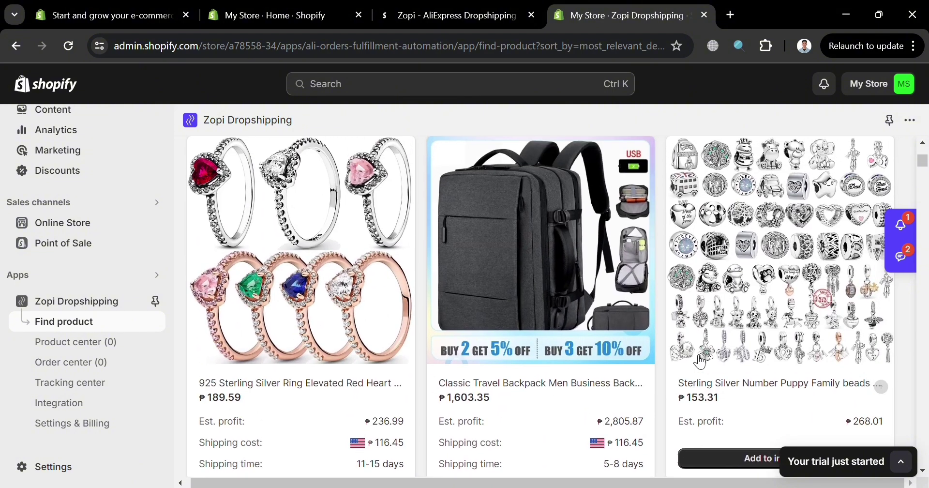
{"action": "scroll", "coordinate": [701, 360], "scroll_direction": "down", "scroll_amount": 6}
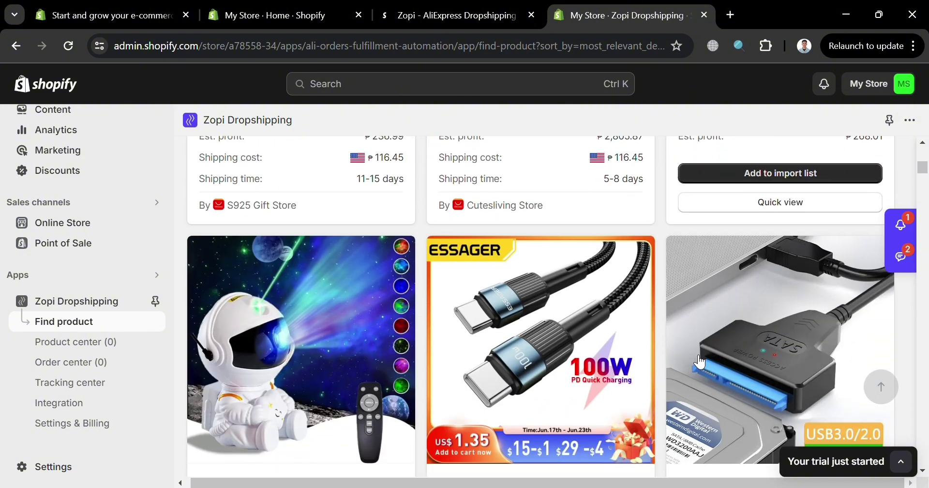
{"action": "scroll", "coordinate": [474, 325], "scroll_direction": "down", "scroll_amount": 4}
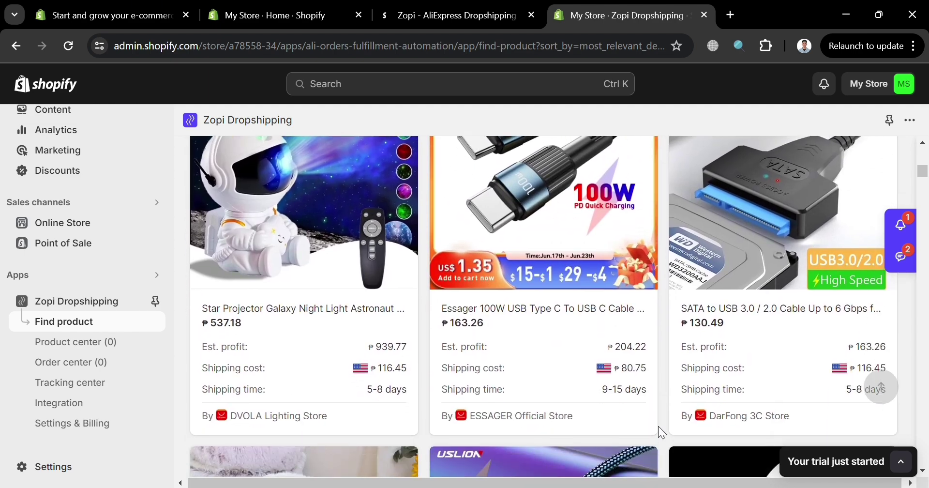
{"action": "scroll", "coordinate": [662, 432], "scroll_direction": "down", "scroll_amount": 5}
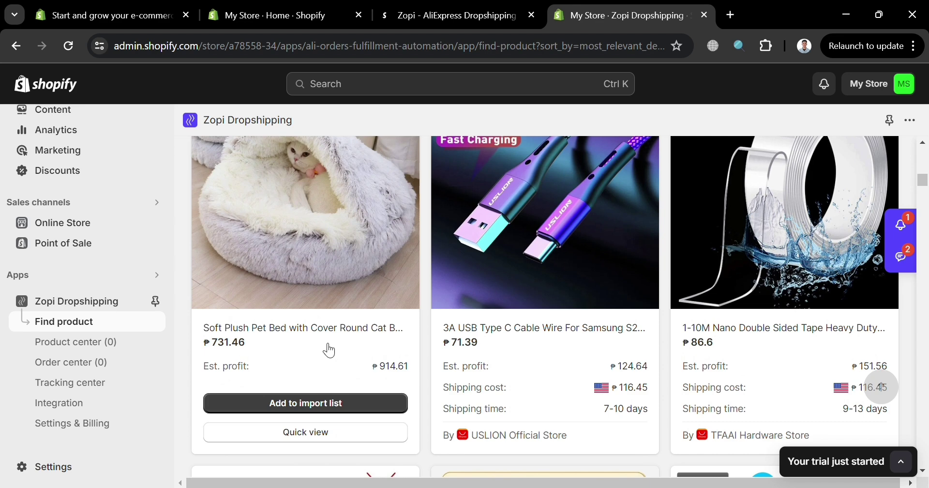
{"action": "left_click", "coordinate": [340, 435]}
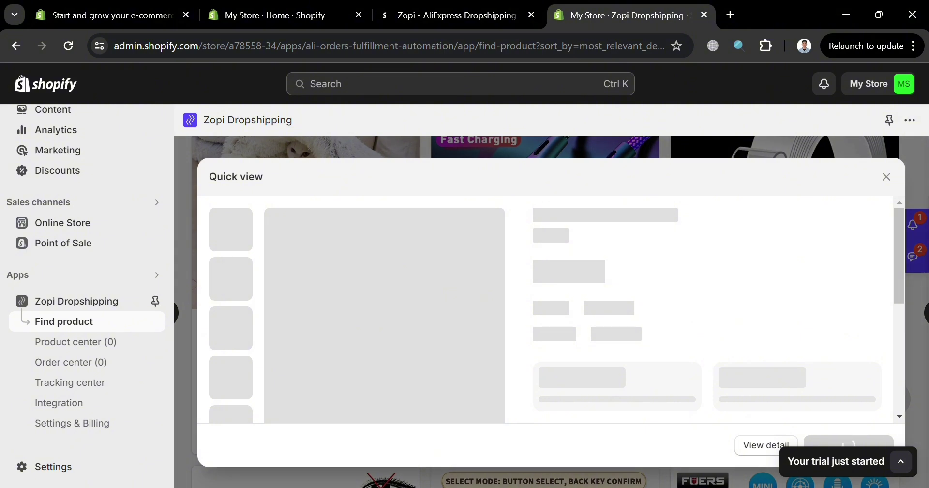
{"action": "scroll", "coordinate": [734, 334], "scroll_direction": "down", "scroll_amount": 3}
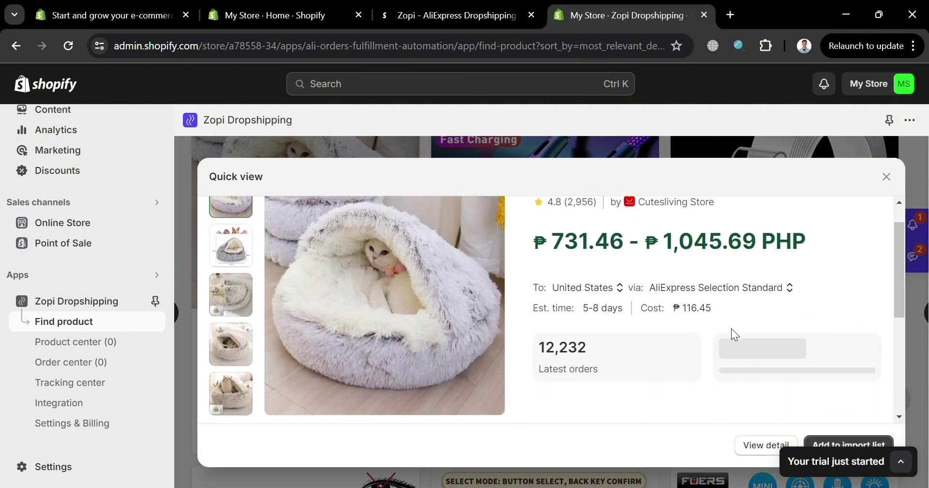
{"action": "scroll", "coordinate": [735, 334], "scroll_direction": "down", "scroll_amount": 5}
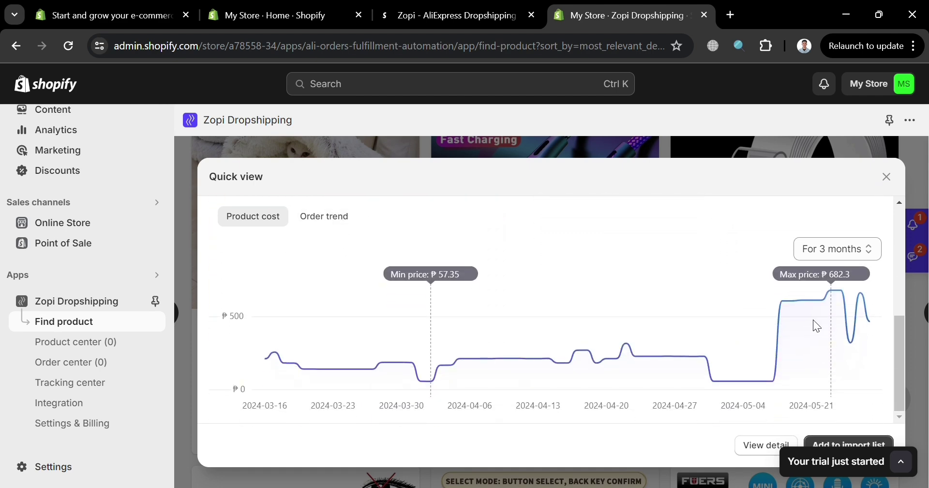
{"action": "left_click", "coordinate": [335, 216]}
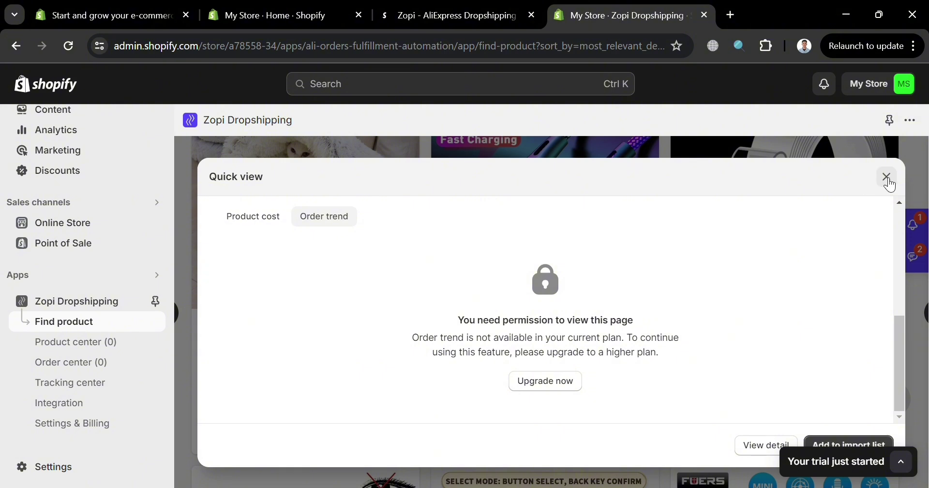
{"action": "left_click", "coordinate": [886, 177]}
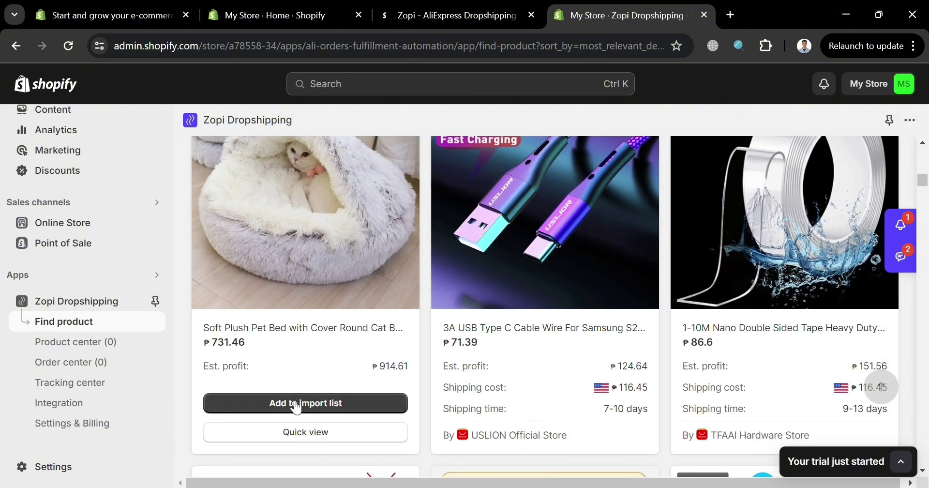
Add the Soft Plush Pet Bed to Zopi's import list.
{"action": "left_click", "coordinate": [312, 411]}
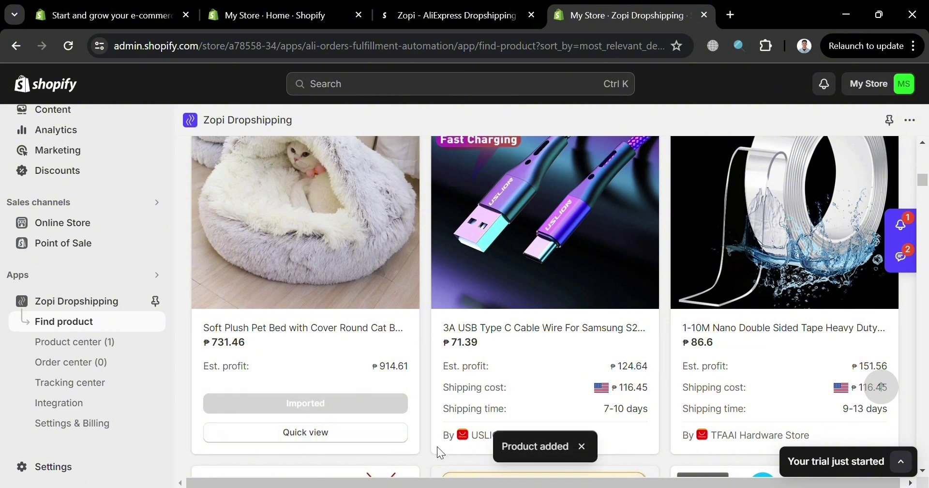
{"action": "scroll", "coordinate": [470, 382], "scroll_direction": "down", "scroll_amount": 8}
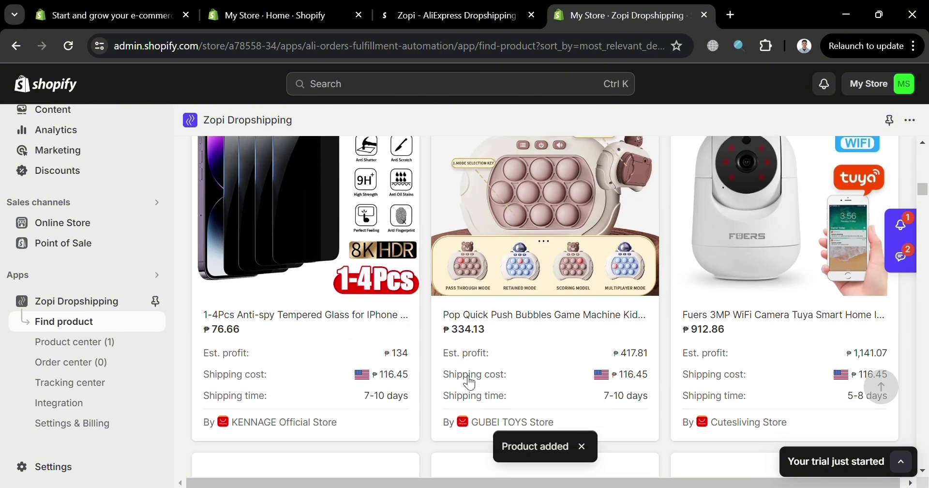
{"action": "scroll", "coordinate": [469, 382], "scroll_direction": "up", "scroll_amount": 2}
Add the Transpeed 4K Wifi6 projector to the import list and view the imported products.
{"action": "scroll", "coordinate": [469, 383], "scroll_direction": "down", "scroll_amount": 6}
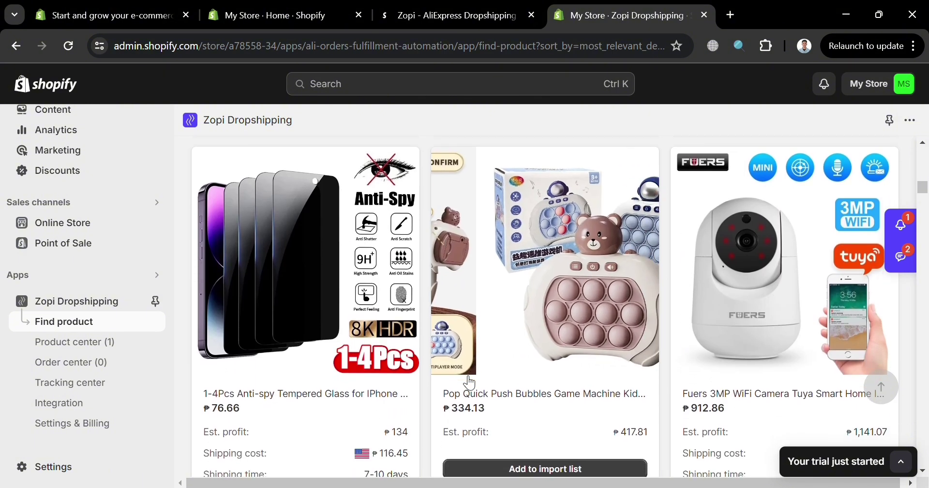
{"action": "scroll", "coordinate": [469, 382], "scroll_direction": "down", "scroll_amount": 3}
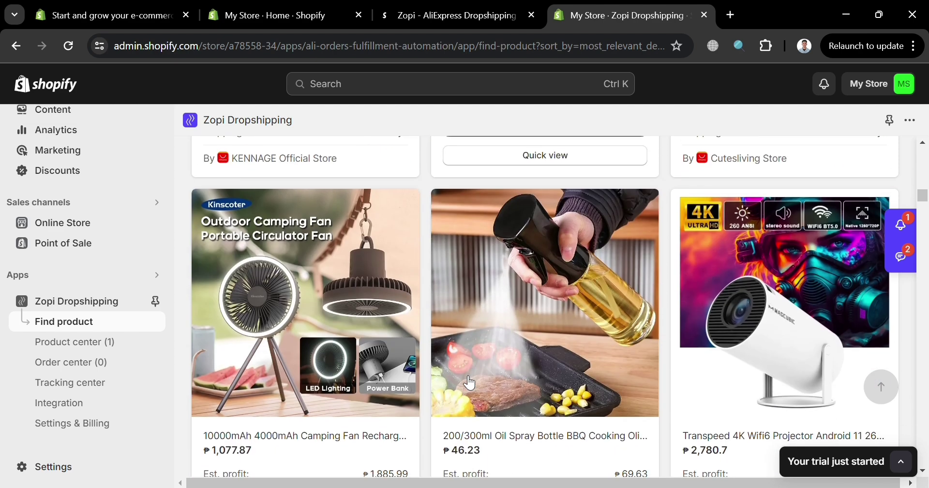
{"action": "scroll", "coordinate": [470, 382], "scroll_direction": "down", "scroll_amount": 6}
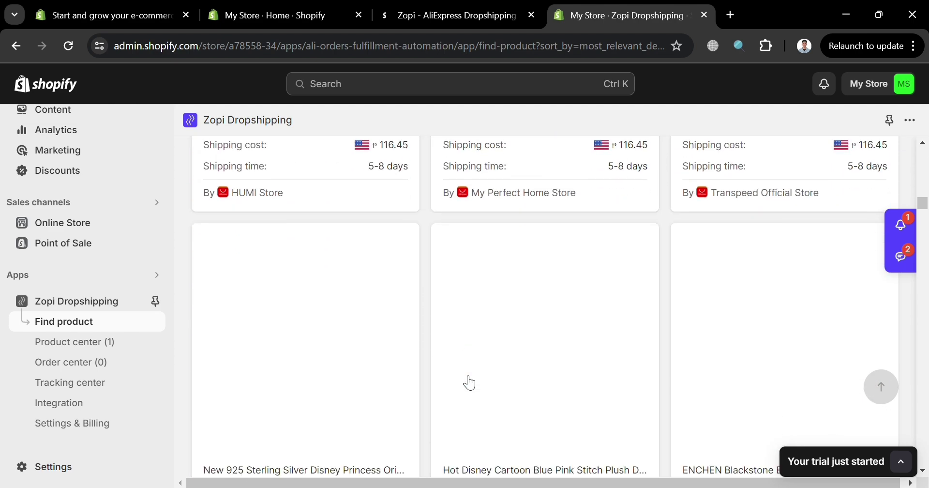
{"action": "scroll", "coordinate": [469, 382], "scroll_direction": "up", "scroll_amount": 5}
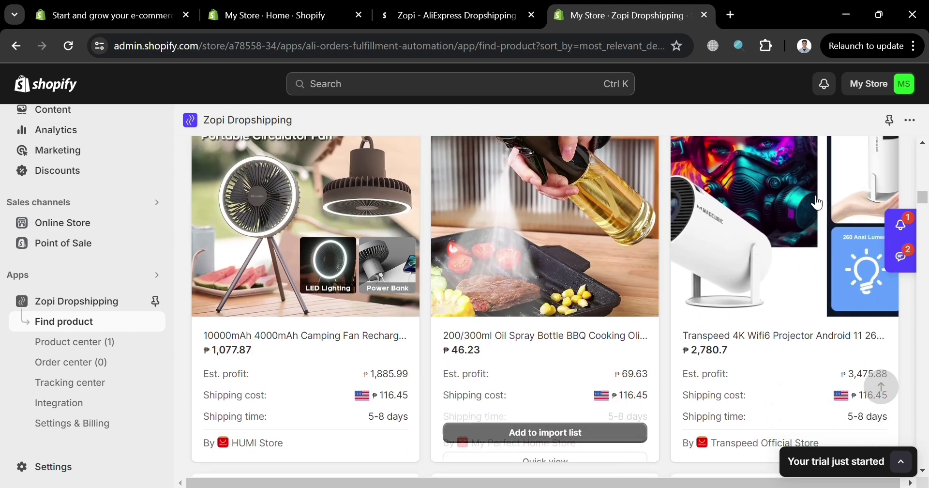
{"action": "scroll", "coordinate": [794, 368], "scroll_direction": "down", "scroll_amount": 1}
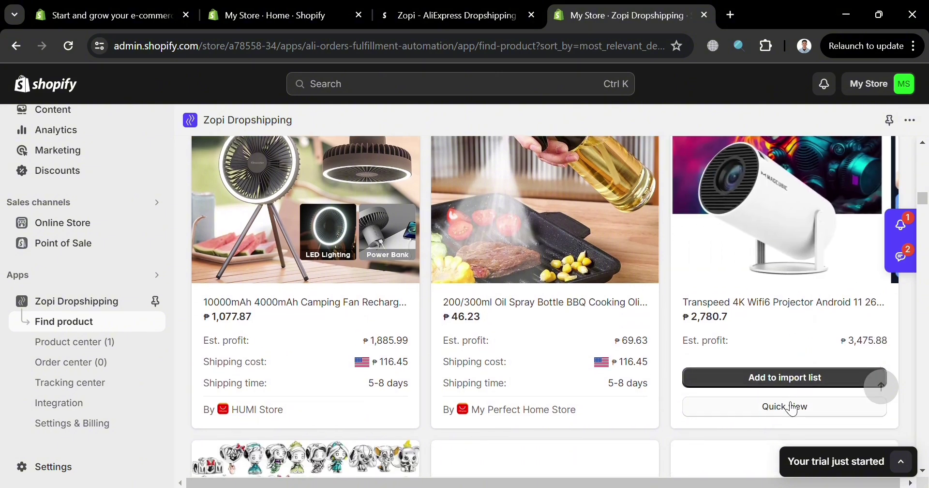
{"action": "left_click", "coordinate": [788, 381]}
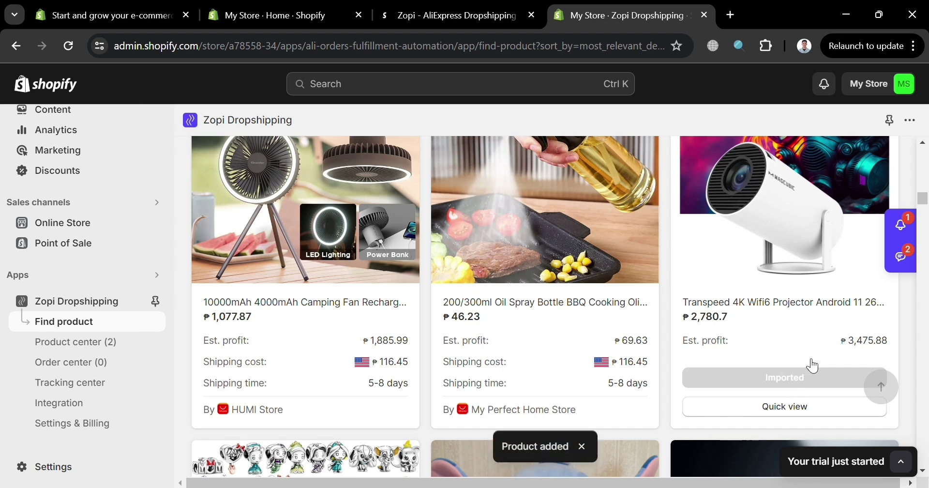
{"action": "left_click", "coordinate": [94, 350]}
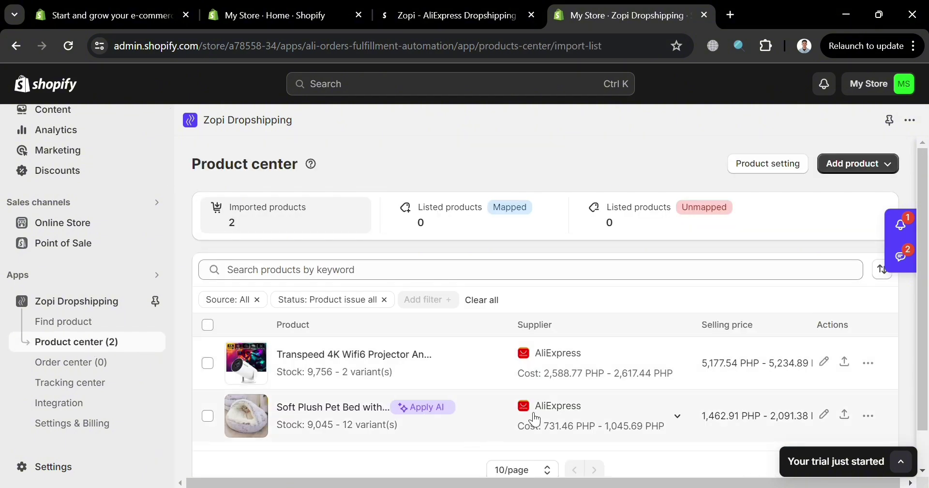
Select both the projector and the pet bed, then check and dismiss the extra bulk actions menu.
{"action": "scroll", "coordinate": [535, 420], "scroll_direction": "down", "scroll_amount": 2}
{"action": "scroll", "coordinate": [535, 420], "scroll_direction": "up", "scroll_amount": 1}
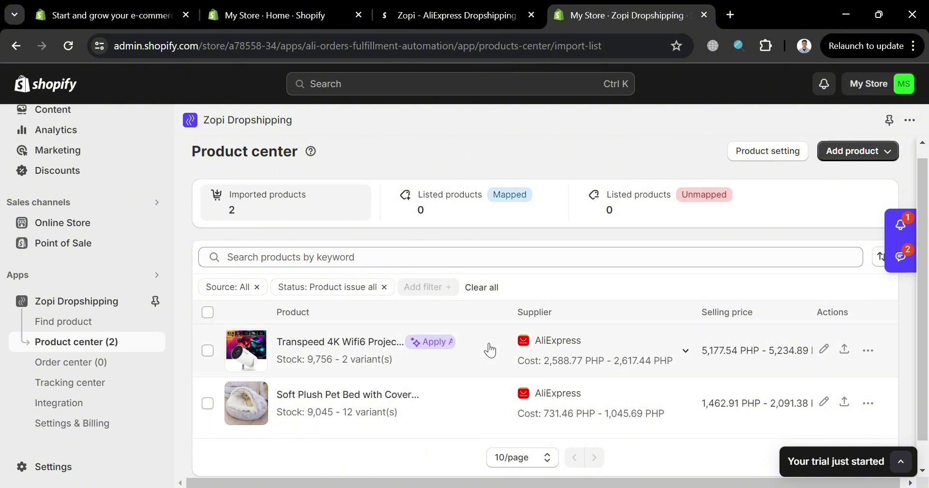
{"action": "left_click", "coordinate": [208, 351]}
{"action": "left_click", "coordinate": [208, 403]}
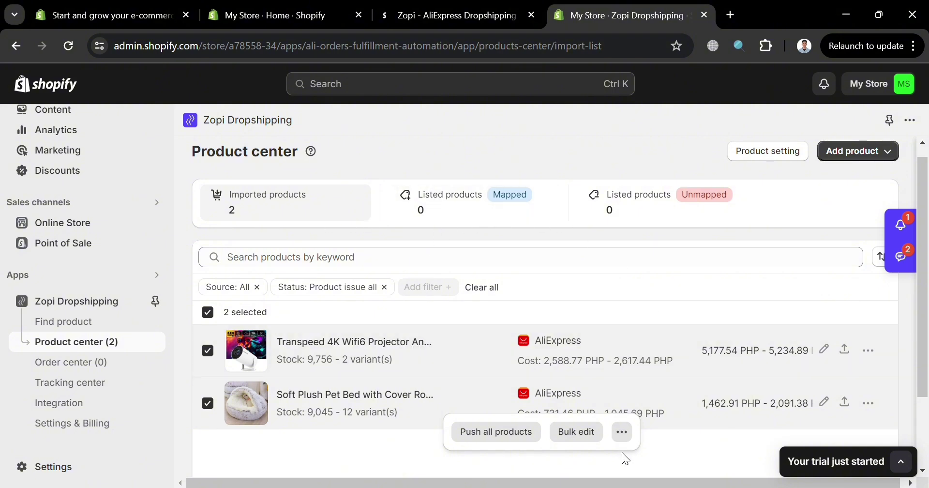
{"action": "left_click", "coordinate": [623, 432]}
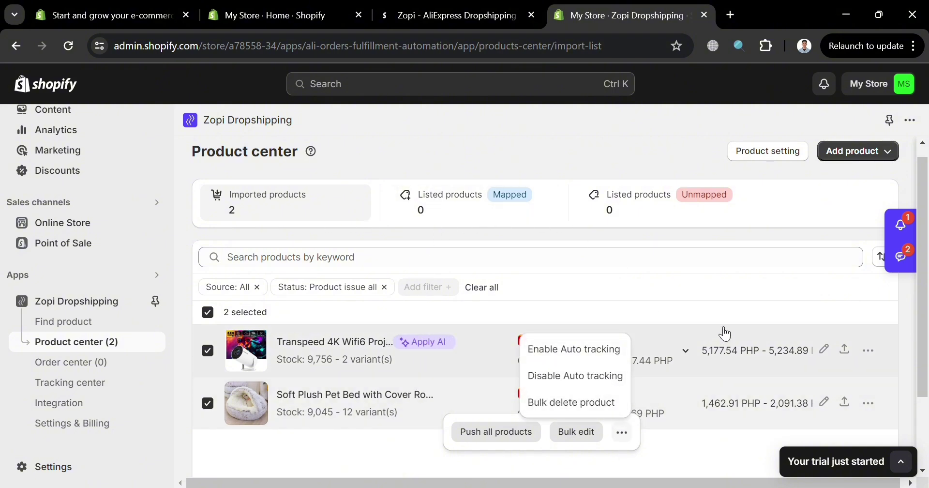
{"action": "left_click", "coordinate": [716, 299]}
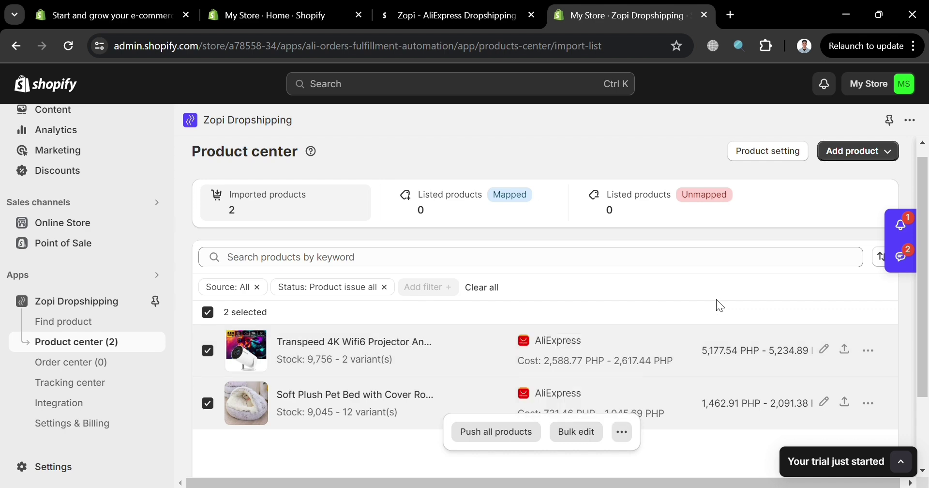
Revisit Find product and the Zopi home, expanding its Edit & Publish products step.
{"action": "left_click", "coordinate": [76, 322]}
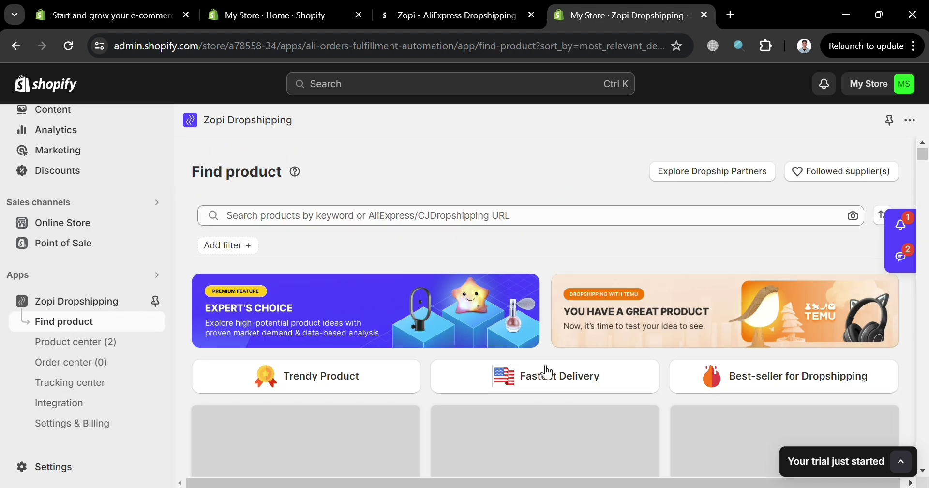
{"action": "scroll", "coordinate": [478, 378], "scroll_direction": "down", "scroll_amount": 5}
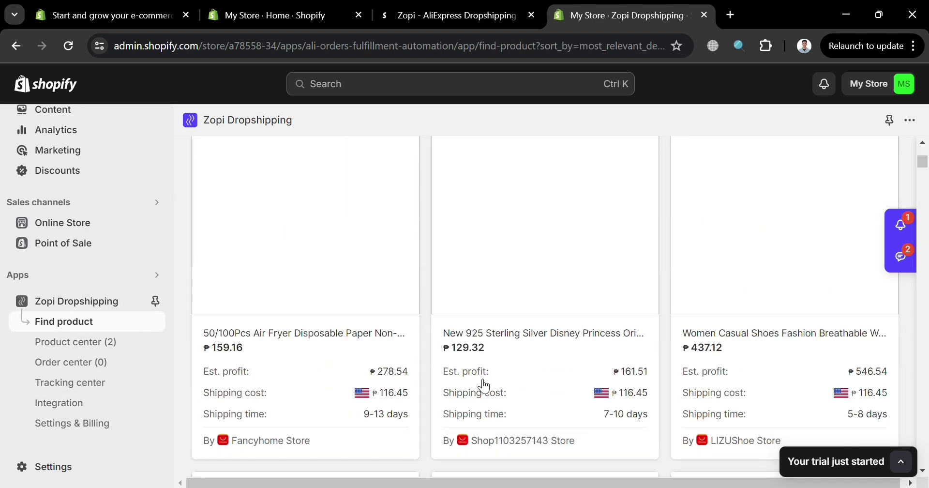
{"action": "scroll", "coordinate": [484, 385], "scroll_direction": "up", "scroll_amount": 5}
{"action": "left_click", "coordinate": [78, 300]}
{"action": "scroll", "coordinate": [461, 376], "scroll_direction": "down", "scroll_amount": 1}
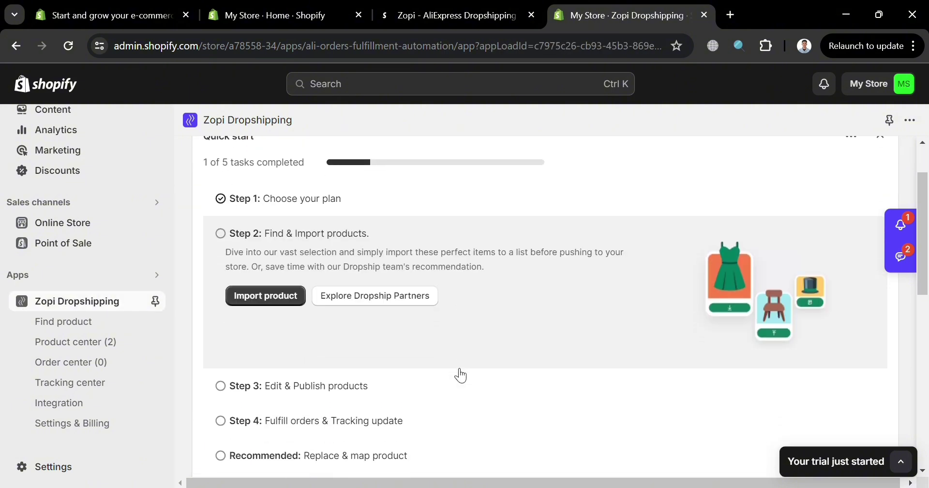
{"action": "scroll", "coordinate": [380, 339], "scroll_direction": "down", "scroll_amount": 2}
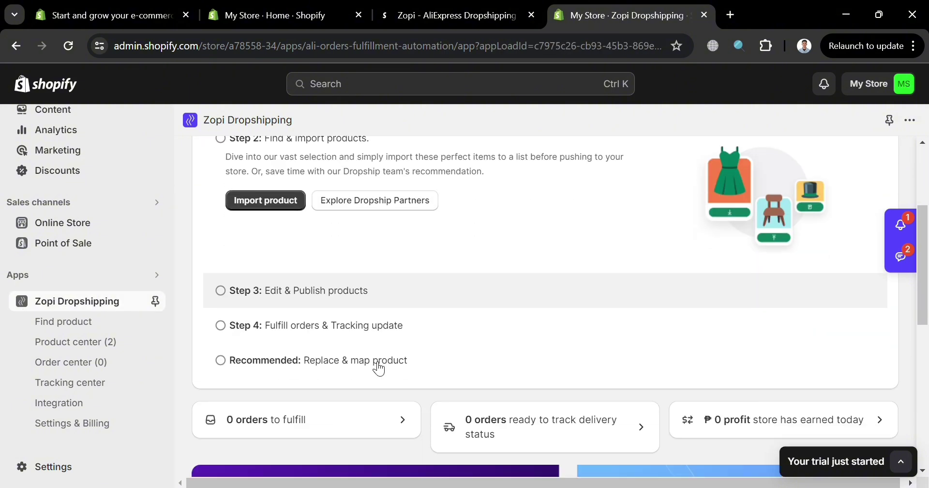
{"action": "scroll", "coordinate": [367, 305], "scroll_direction": "up", "scroll_amount": 2}
{"action": "scroll", "coordinate": [364, 266], "scroll_direction": "down", "scroll_amount": 2}
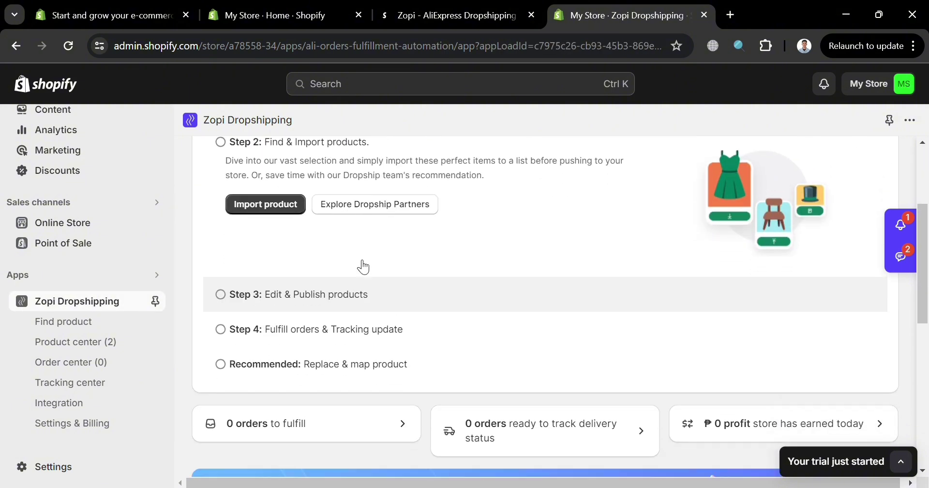
{"action": "left_click", "coordinate": [380, 292]}
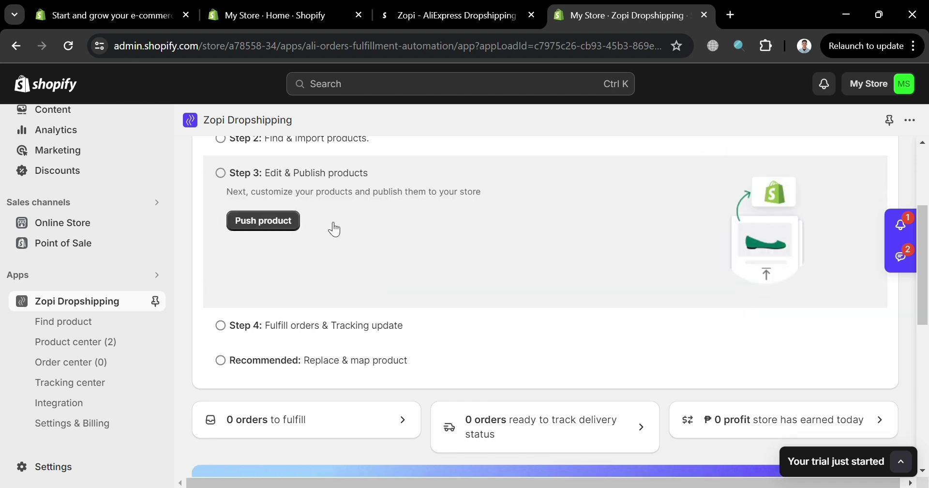
{"action": "scroll", "coordinate": [354, 284], "scroll_direction": "up", "scroll_amount": 1}
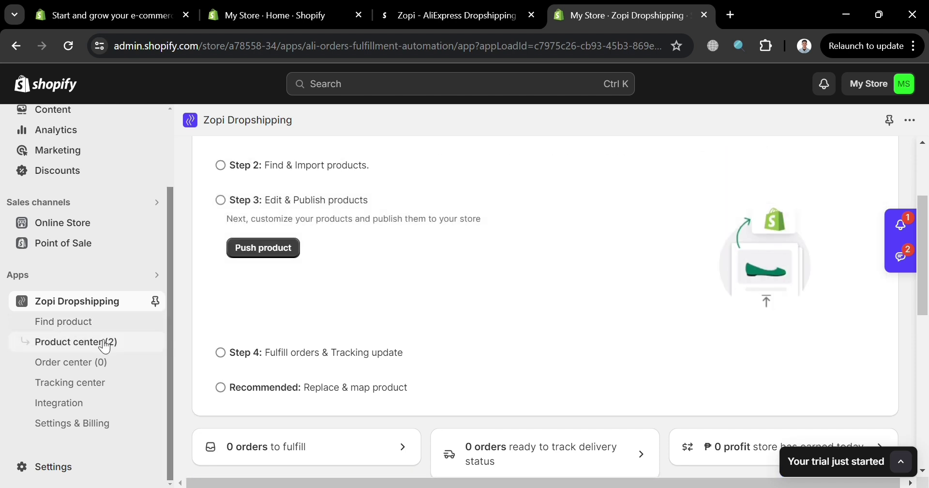
Push all imported products to the store, then open Product settings showing cost x 2 auto pricing.
{"action": "left_click", "coordinate": [108, 343]}
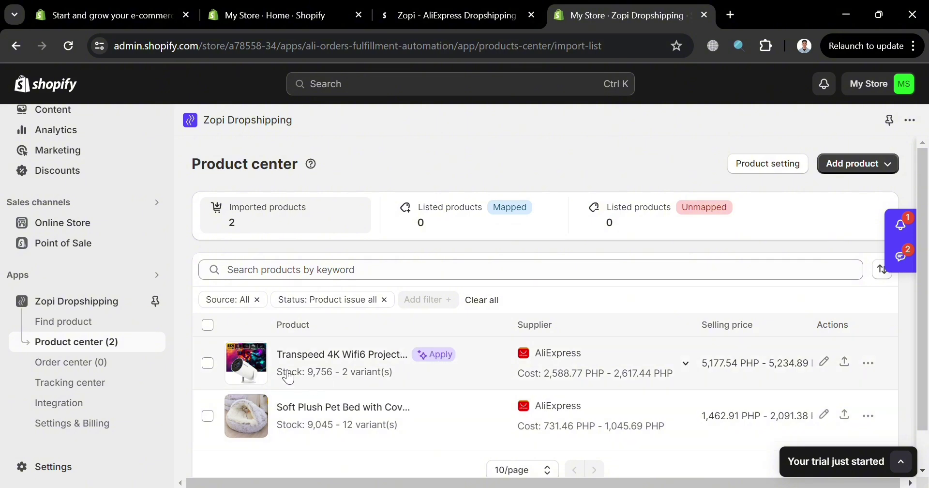
{"action": "left_click", "coordinate": [207, 325]}
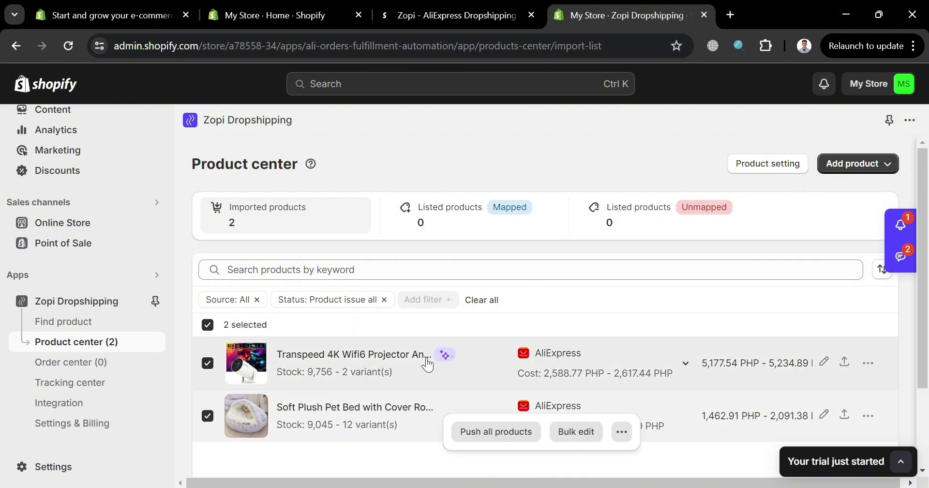
{"action": "left_click", "coordinate": [511, 434]}
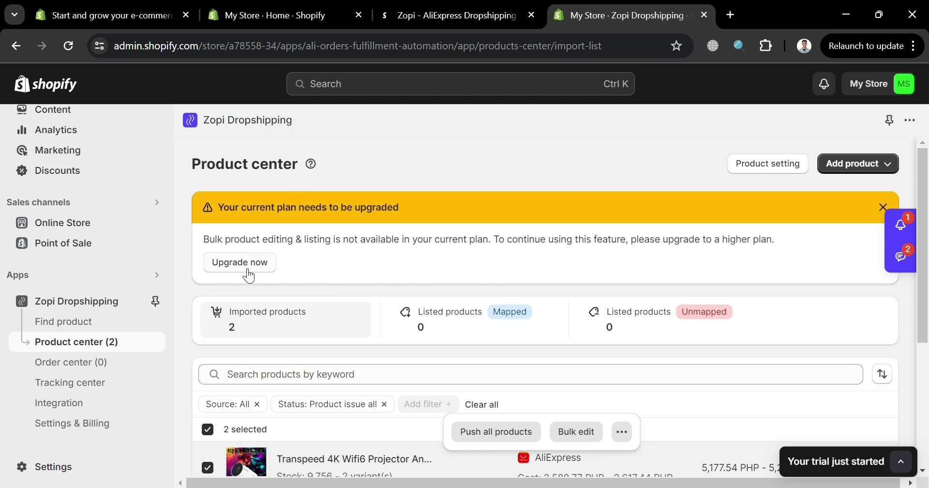
{"action": "left_click", "coordinate": [895, 172]}
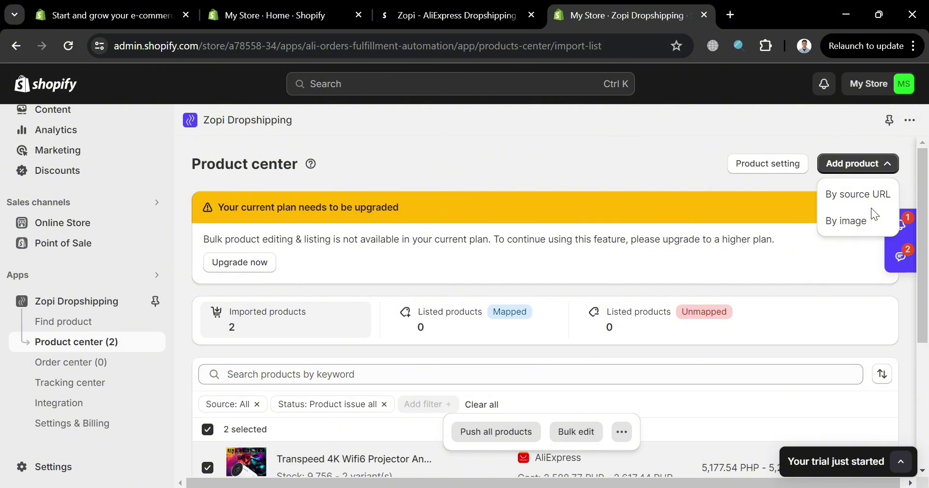
{"action": "left_click", "coordinate": [787, 160]}
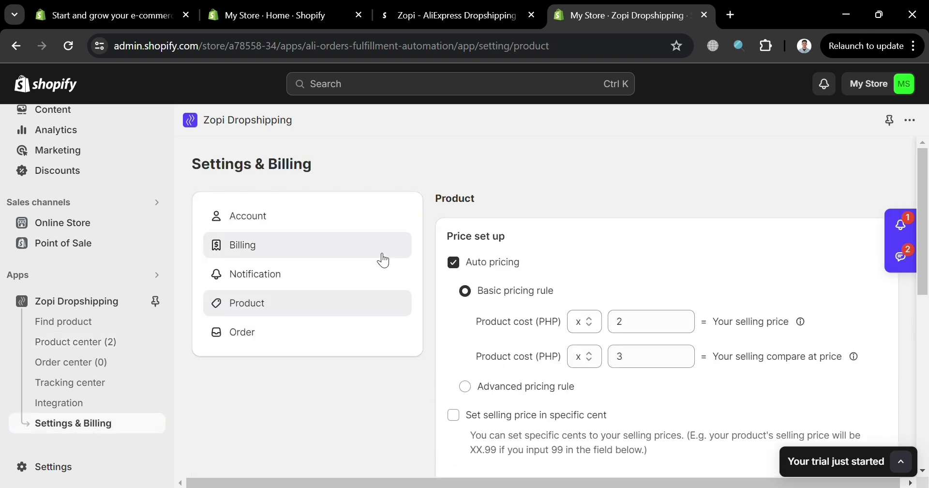
Scroll through Zopi's Product settings: the auto pricing rule, taxable products, and locked Tracking & Update options.
{"action": "scroll", "coordinate": [562, 387], "scroll_direction": "down", "scroll_amount": 2}
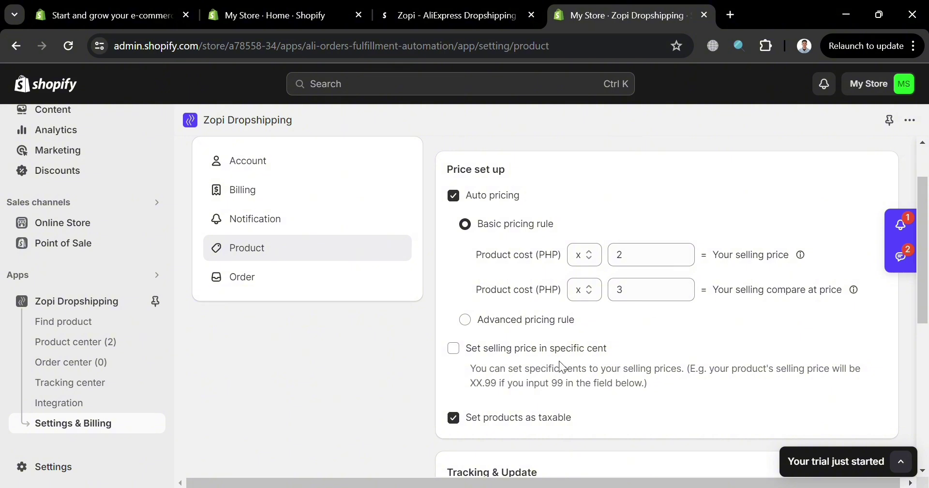
{"action": "scroll", "coordinate": [559, 361], "scroll_direction": "down", "scroll_amount": 2}
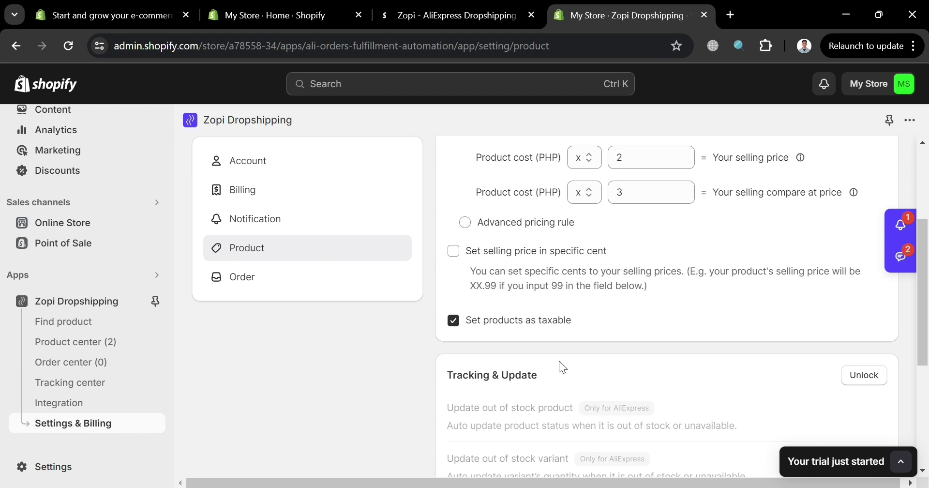
{"action": "scroll", "coordinate": [513, 330], "scroll_direction": "down", "scroll_amount": 4}
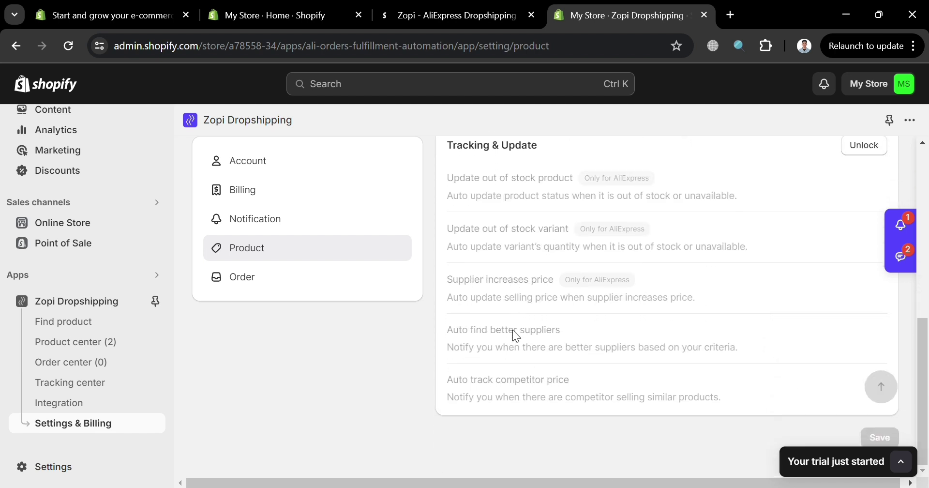
{"action": "scroll", "coordinate": [512, 330], "scroll_direction": "up", "scroll_amount": 3}
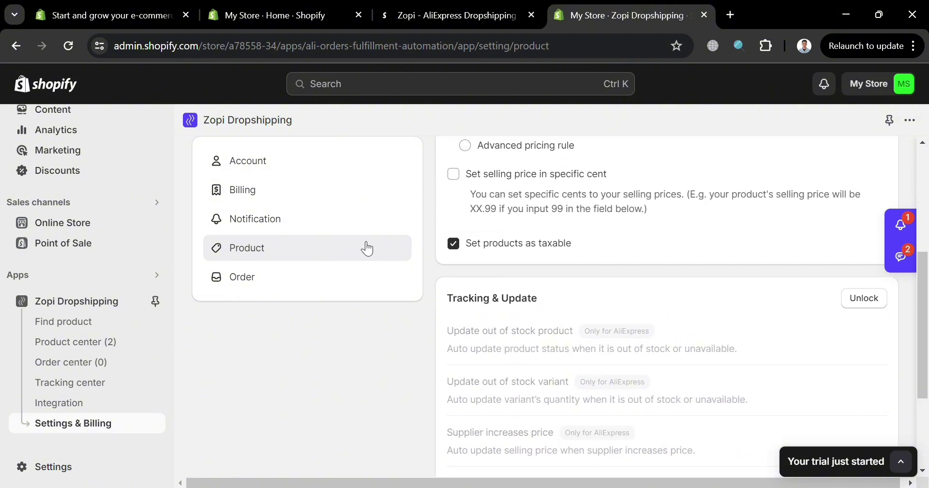
Open Zopi's Notification settings and scroll through them.
{"action": "left_click", "coordinate": [333, 218]}
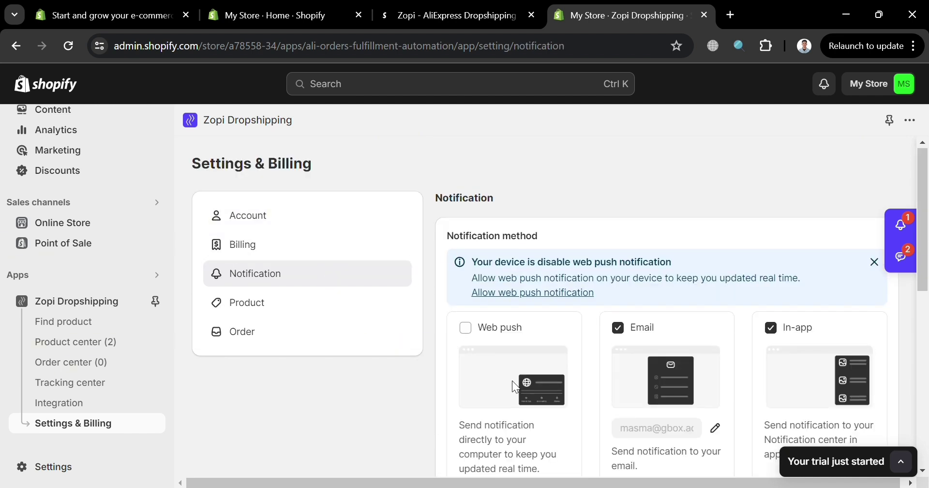
{"action": "scroll", "coordinate": [512, 381], "scroll_direction": "down", "scroll_amount": 2}
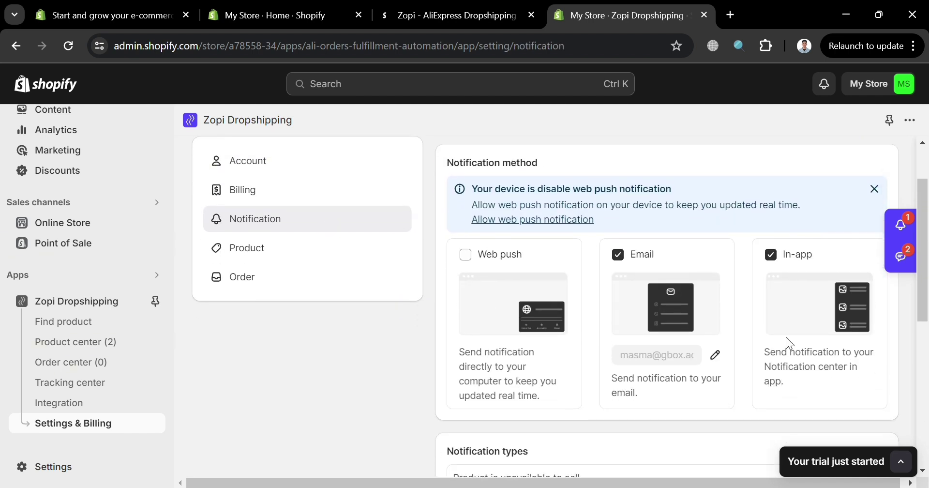
{"action": "scroll", "coordinate": [567, 367], "scroll_direction": "down", "scroll_amount": 6}
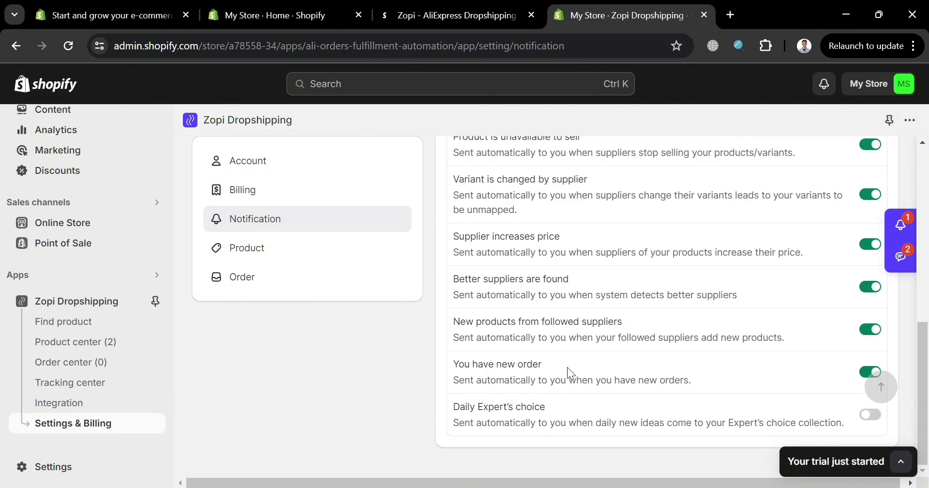
{"action": "scroll", "coordinate": [568, 366], "scroll_direction": "up", "scroll_amount": 3}
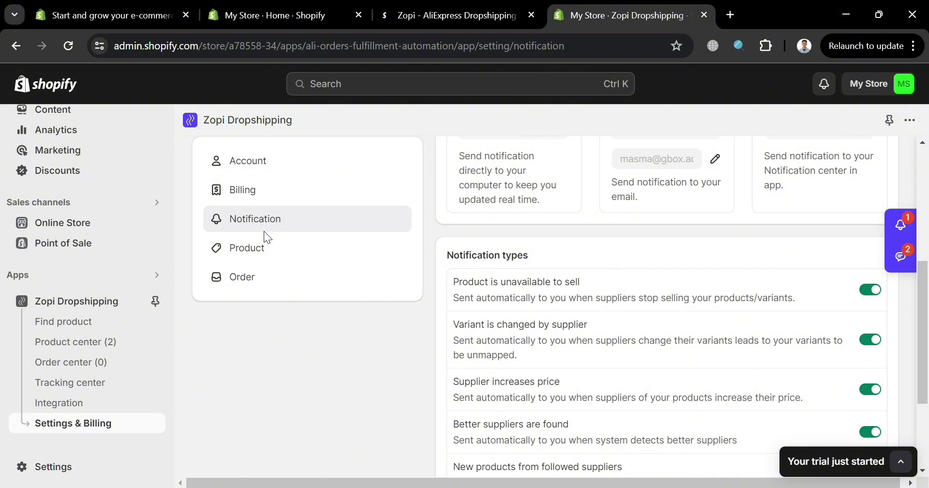
Check Billing: Free plan, 2/10 imported products, 0/5 orders, $0.0 USD estimate.
{"action": "left_click", "coordinate": [276, 190]}
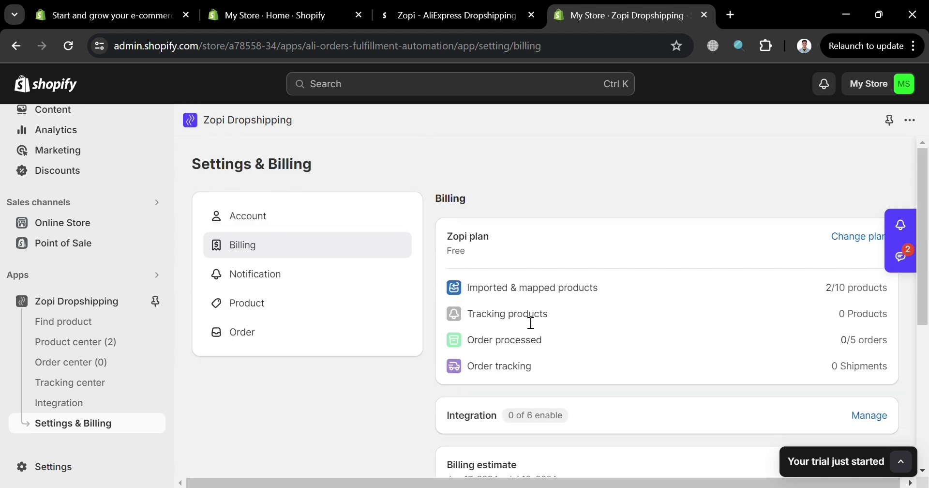
{"action": "scroll", "coordinate": [531, 323], "scroll_direction": "down", "scroll_amount": 5}
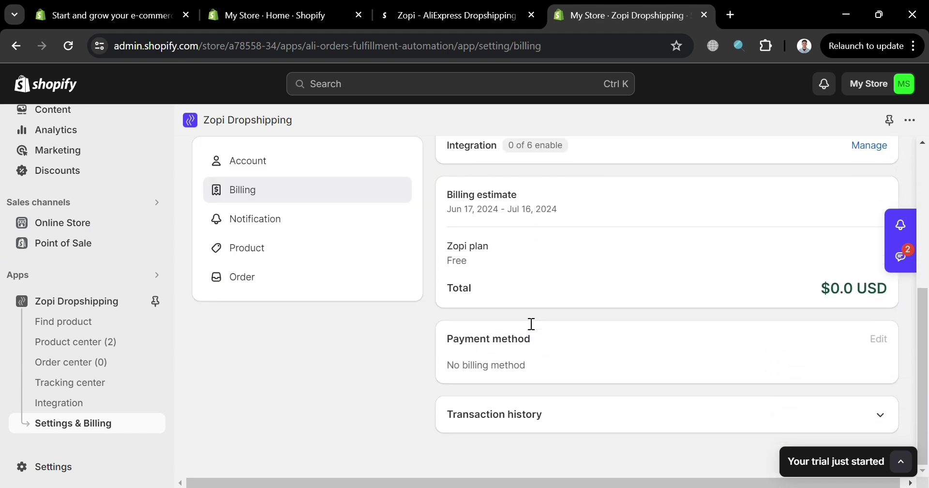
{"action": "scroll", "coordinate": [531, 324], "scroll_direction": "up", "scroll_amount": 5}
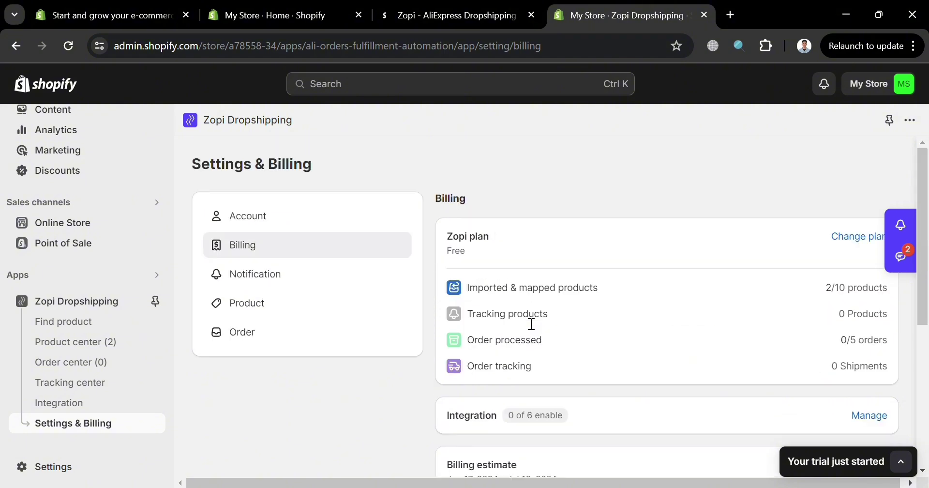
Open Order center's Order settings and review AliExpress shipping method and supplier note defaults.
{"action": "left_click", "coordinate": [91, 366]}
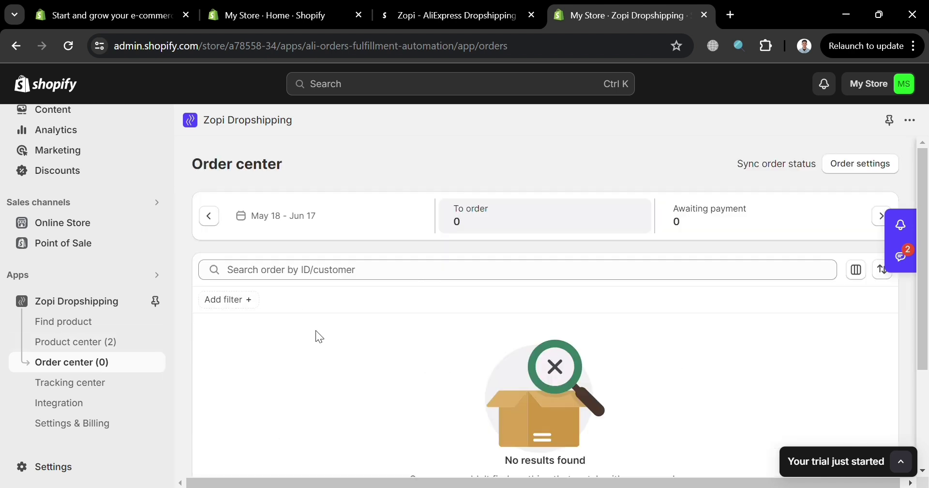
{"action": "left_click", "coordinate": [898, 170]}
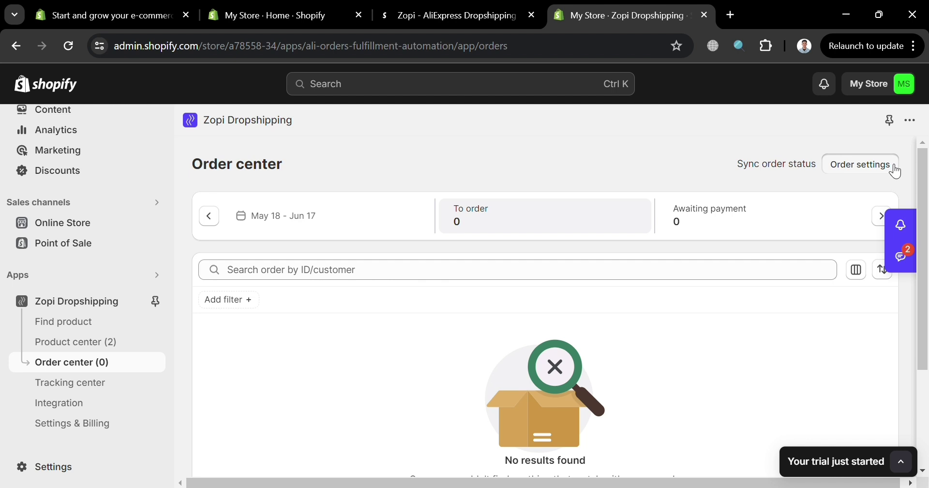
{"action": "left_click", "coordinate": [895, 167]}
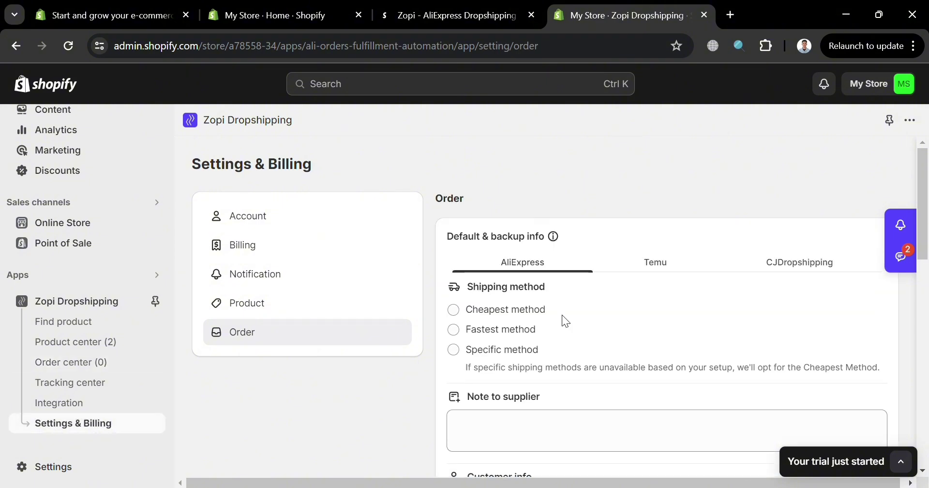
{"action": "scroll", "coordinate": [570, 350], "scroll_direction": "down", "scroll_amount": 1}
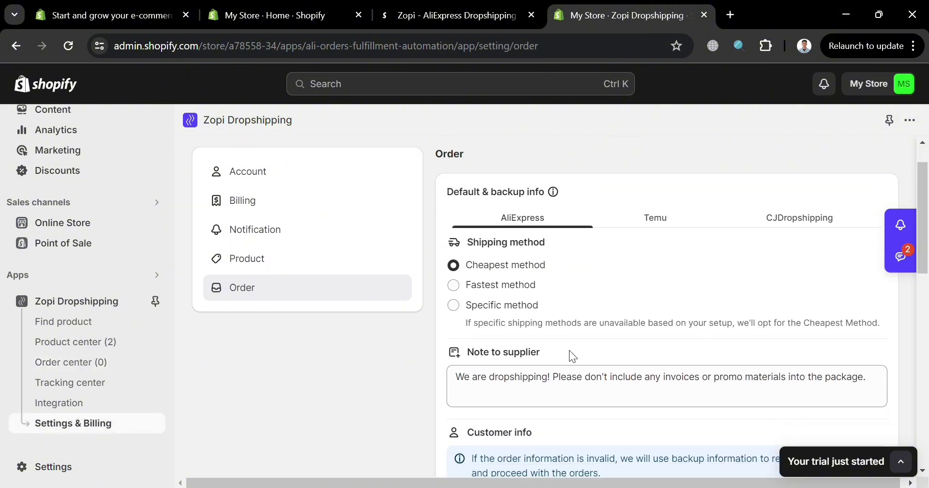
{"action": "scroll", "coordinate": [569, 350], "scroll_direction": "down", "scroll_amount": 1}
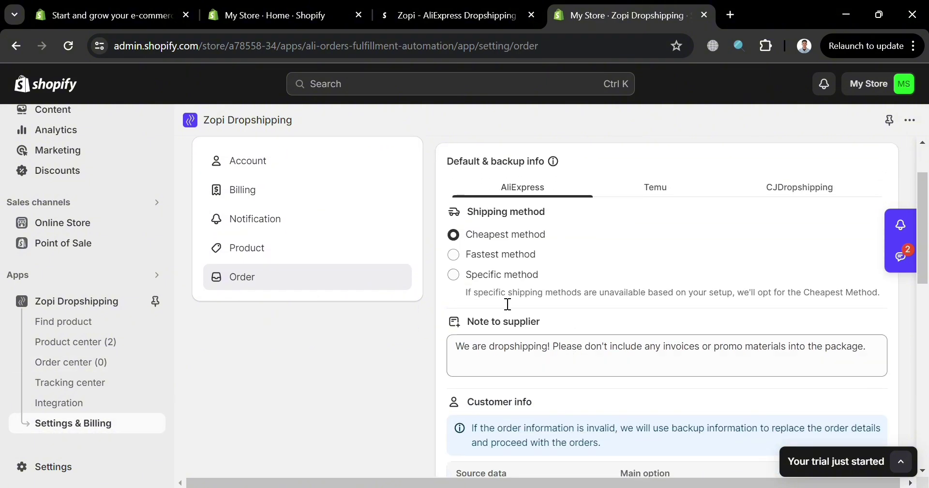
{"action": "scroll", "coordinate": [538, 362], "scroll_direction": "down", "scroll_amount": 2}
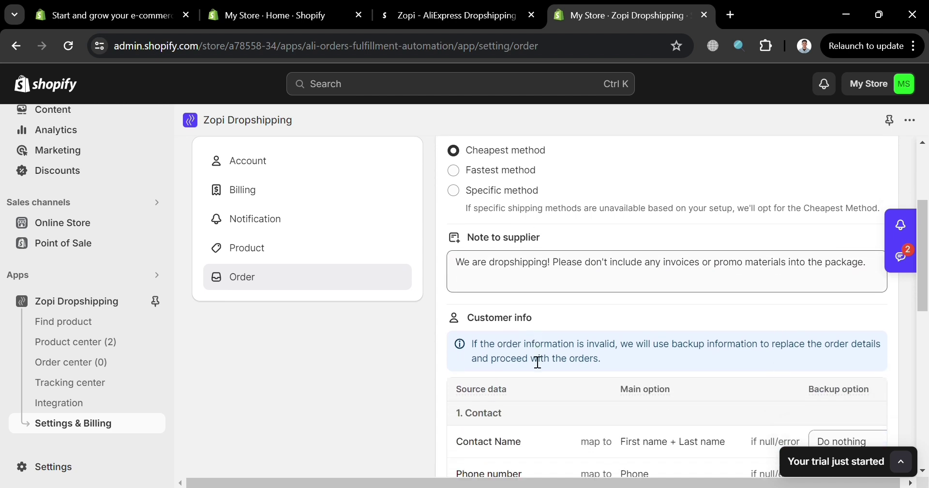
{"action": "scroll", "coordinate": [538, 362], "scroll_direction": "down", "scroll_amount": 1}
{"action": "scroll", "coordinate": [537, 362], "scroll_direction": "up", "scroll_amount": 3}
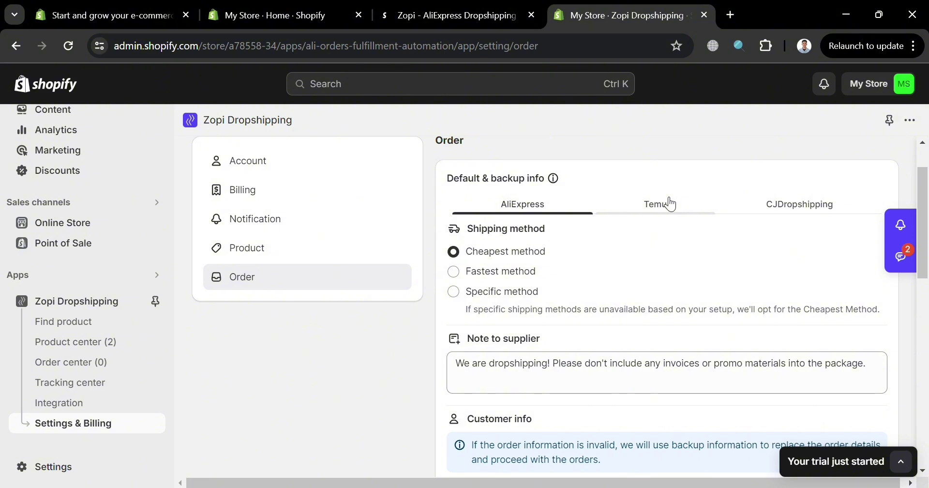
Check the Temu and CJDropshipping order defaults, then go to the Tracking center.
{"action": "left_click", "coordinate": [670, 203]}
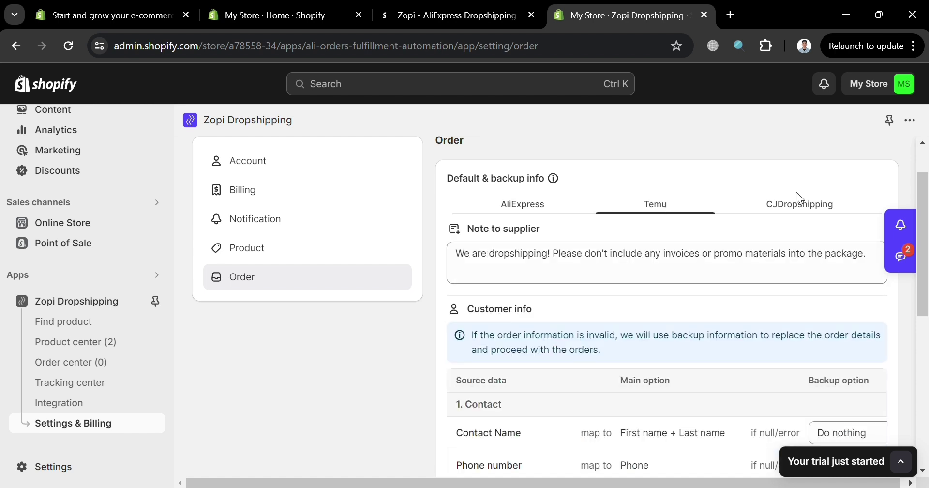
{"action": "left_click", "coordinate": [803, 204]}
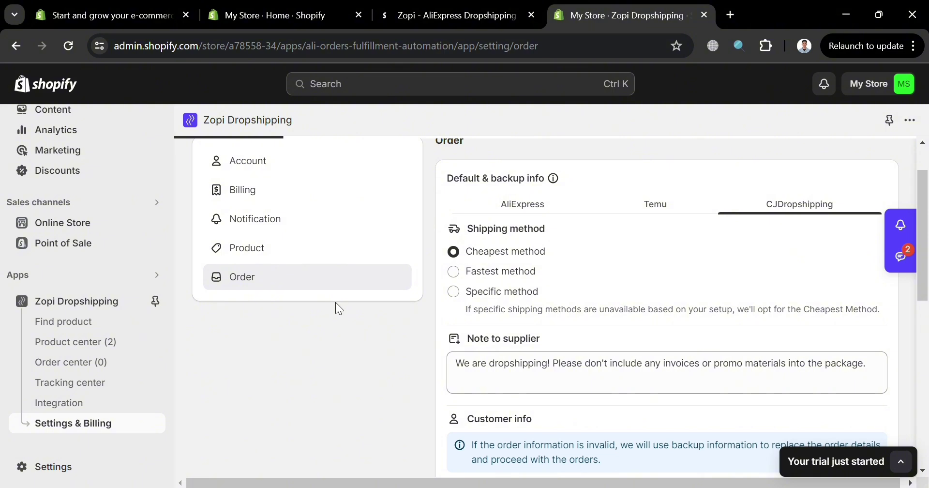
{"action": "left_click", "coordinate": [112, 394]}
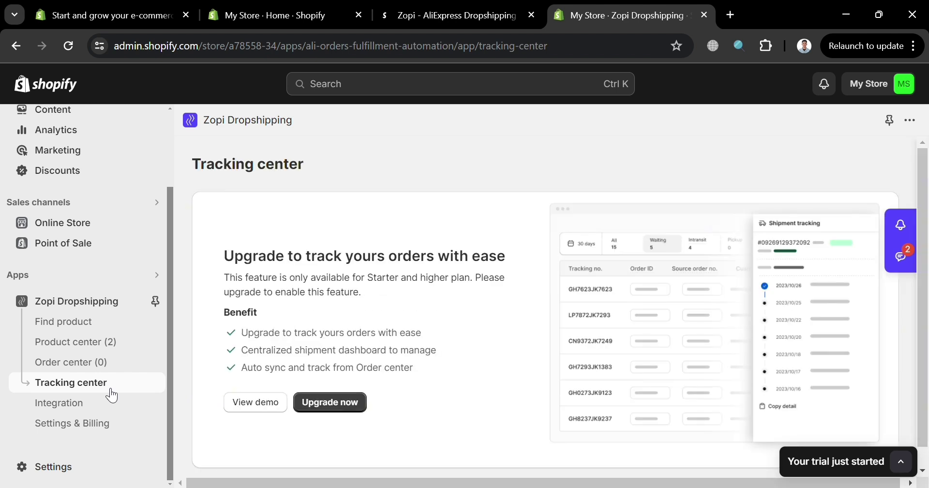
Scroll the Tracking center's Starter-plan upgrade notice listing the centralized shipment dashboard and auto sync.
{"action": "scroll", "coordinate": [432, 298], "scroll_direction": "down", "scroll_amount": 1}
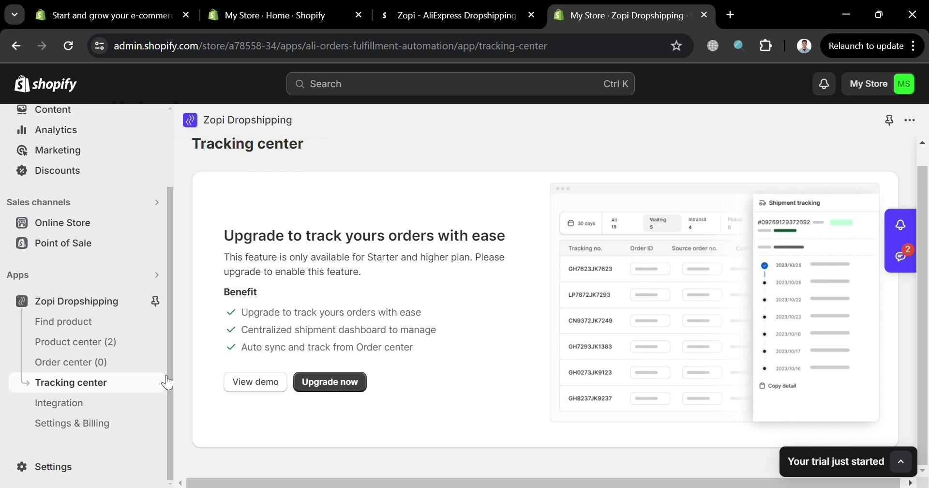
Browse the Integration page's disabled advanced feature cards, then return to the Zopi Dropshipping home page.
{"action": "left_click", "coordinate": [80, 408]}
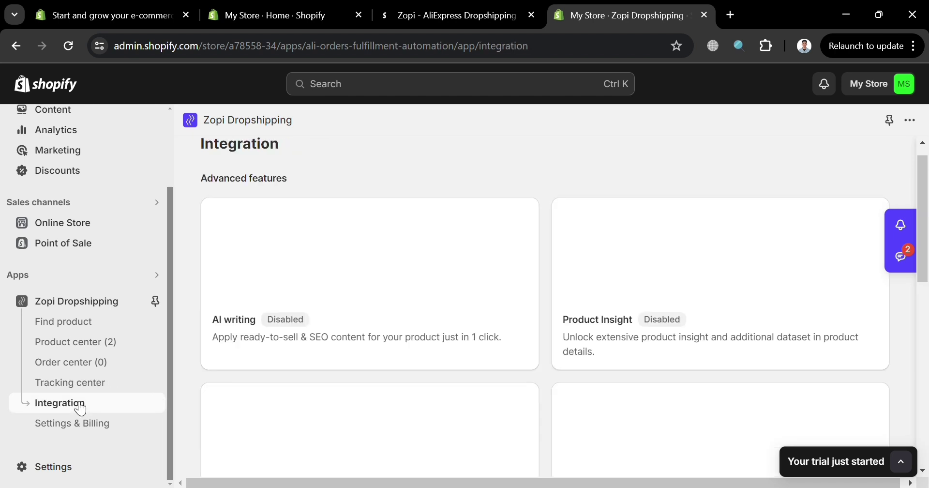
{"action": "scroll", "coordinate": [620, 415], "scroll_direction": "down", "scroll_amount": 2}
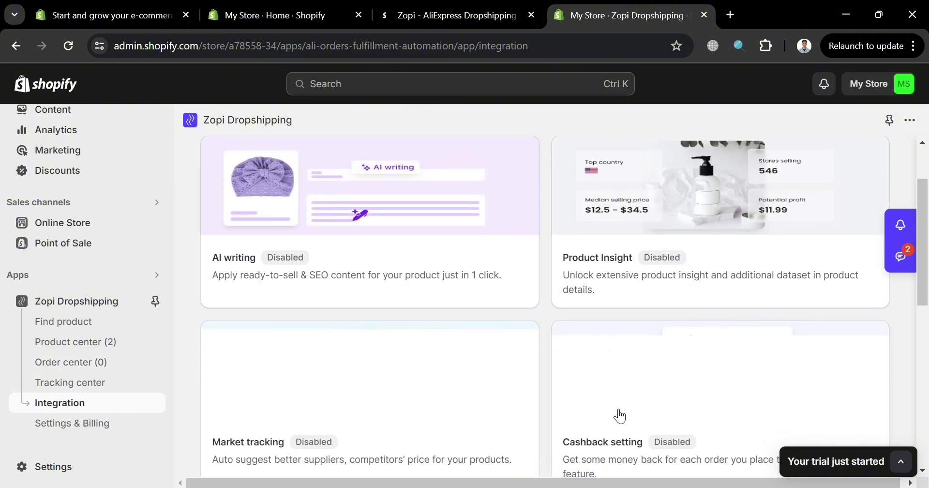
{"action": "scroll", "coordinate": [619, 415], "scroll_direction": "down", "scroll_amount": 1}
{"action": "scroll", "coordinate": [620, 415], "scroll_direction": "down", "scroll_amount": 1}
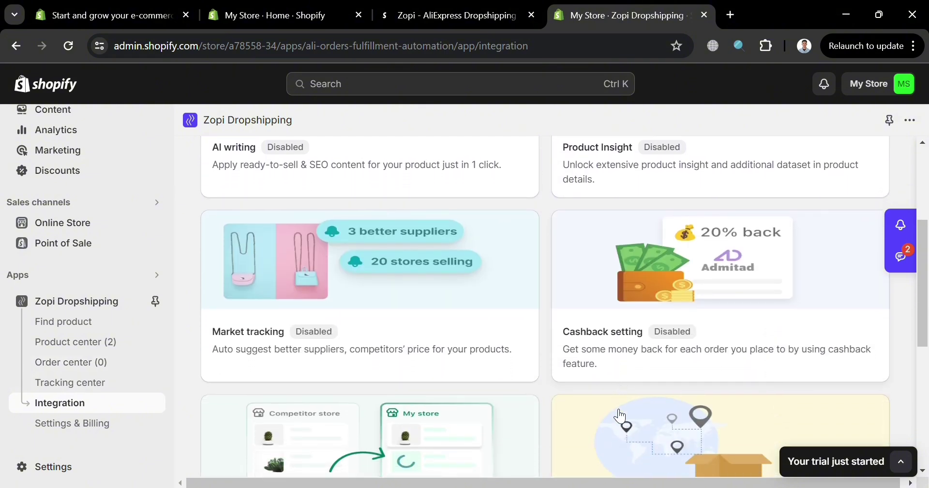
{"action": "scroll", "coordinate": [620, 415], "scroll_direction": "down", "scroll_amount": 1}
{"action": "scroll", "coordinate": [620, 415], "scroll_direction": "down", "scroll_amount": 1}
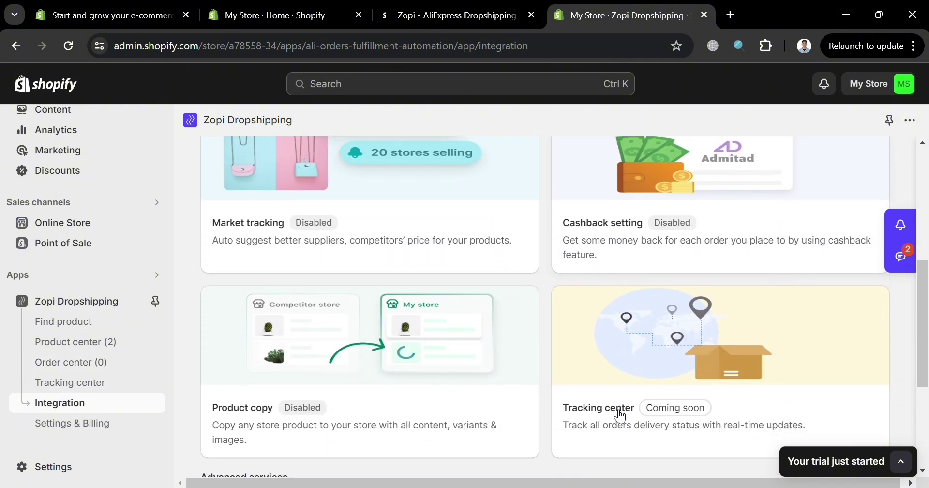
{"action": "scroll", "coordinate": [620, 415], "scroll_direction": "down", "scroll_amount": 1}
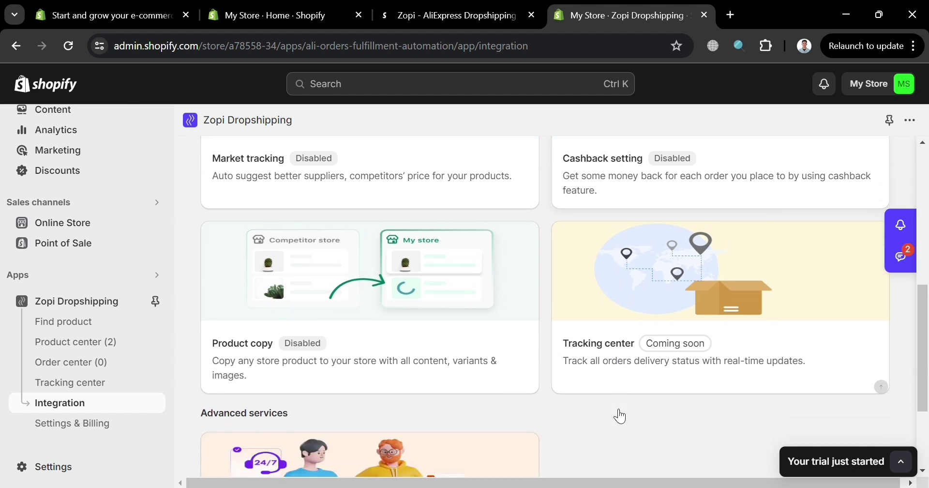
{"action": "scroll", "coordinate": [619, 415], "scroll_direction": "down", "scroll_amount": 2}
{"action": "scroll", "coordinate": [620, 415], "scroll_direction": "up", "scroll_amount": 2}
{"action": "scroll", "coordinate": [620, 415], "scroll_direction": "up", "scroll_amount": 4}
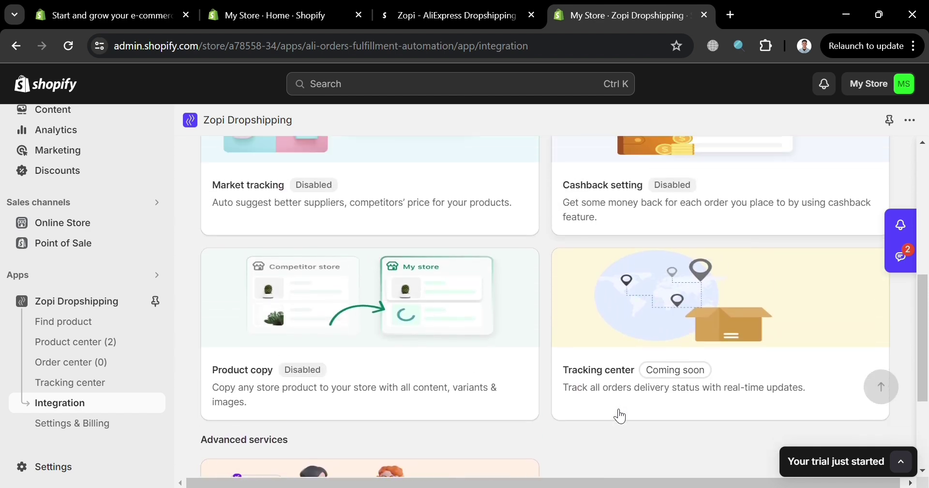
{"action": "scroll", "coordinate": [620, 415], "scroll_direction": "up", "scroll_amount": 2}
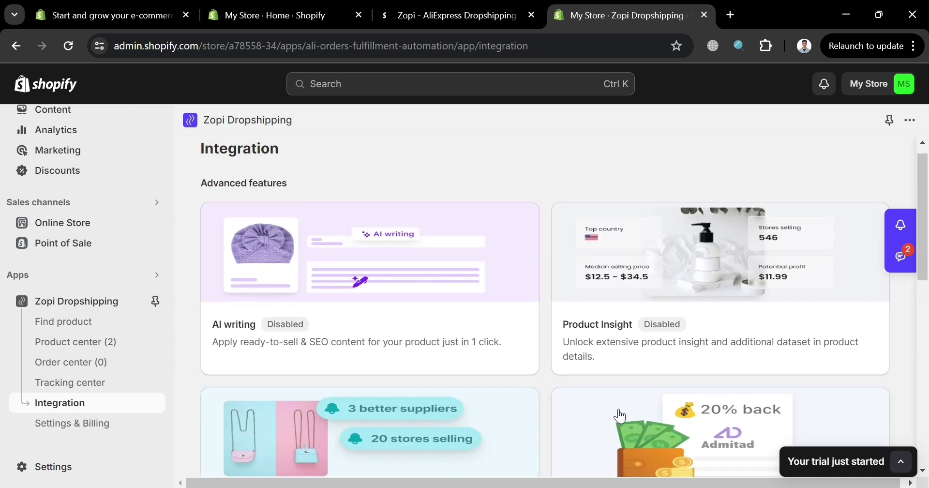
{"action": "scroll", "coordinate": [619, 415], "scroll_direction": "down", "scroll_amount": 4}
{"action": "scroll", "coordinate": [620, 416], "scroll_direction": "down", "scroll_amount": 4}
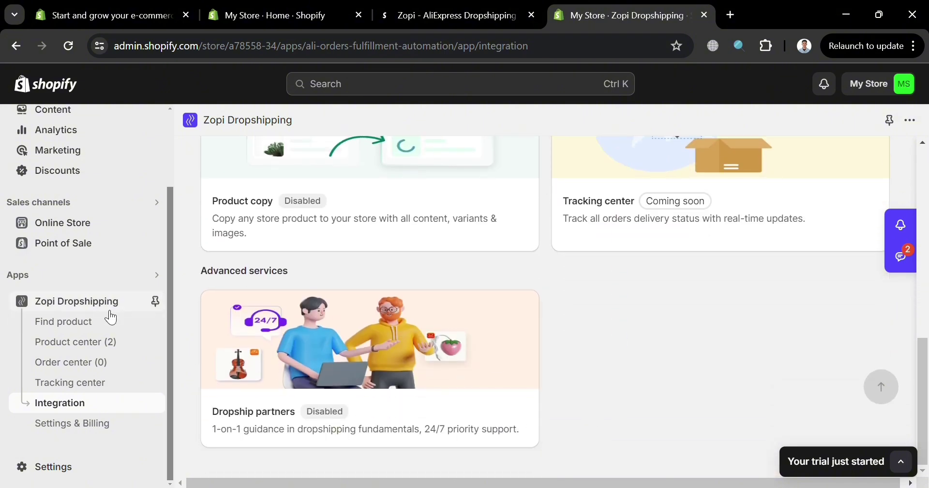
{"action": "left_click", "coordinate": [110, 310]}
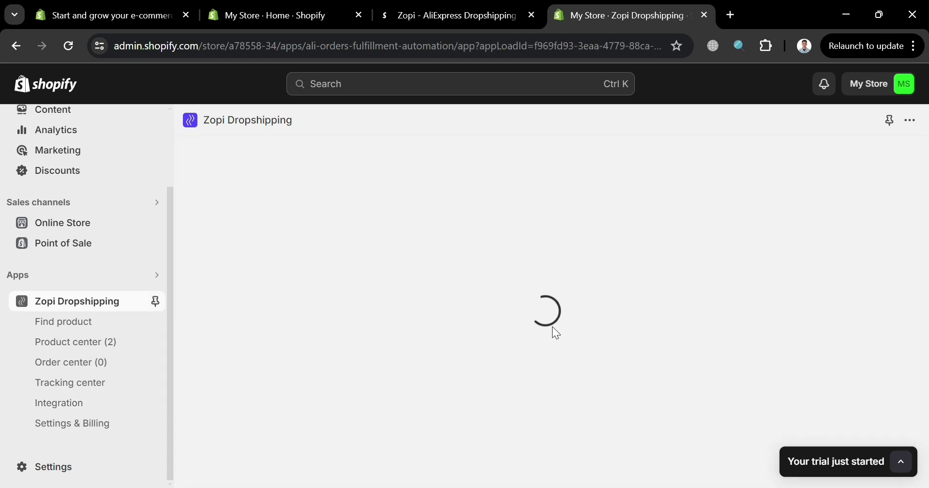